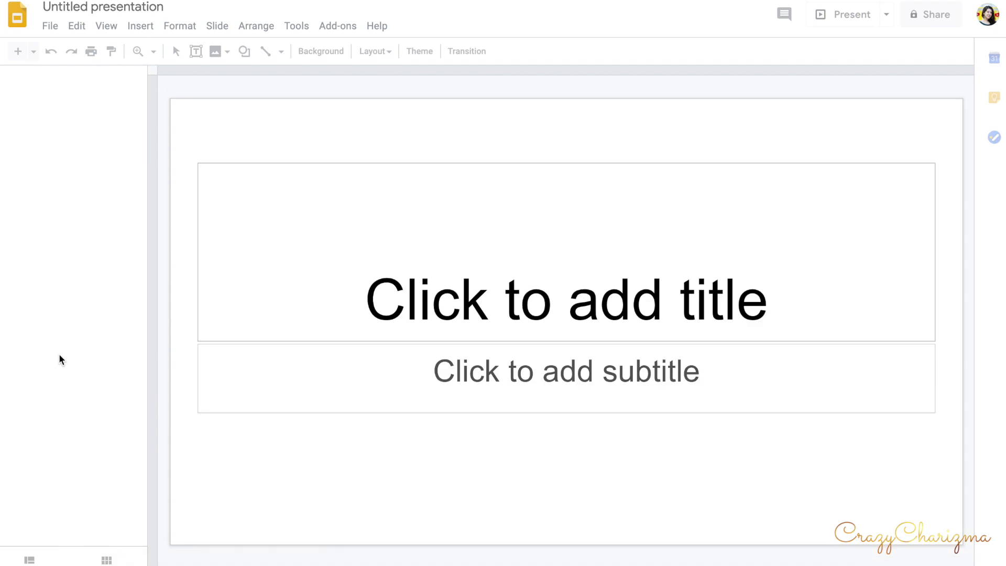
Title the presentation 'Weather', keep the Simple Light theme, and close the Themes panel
text(Weather)
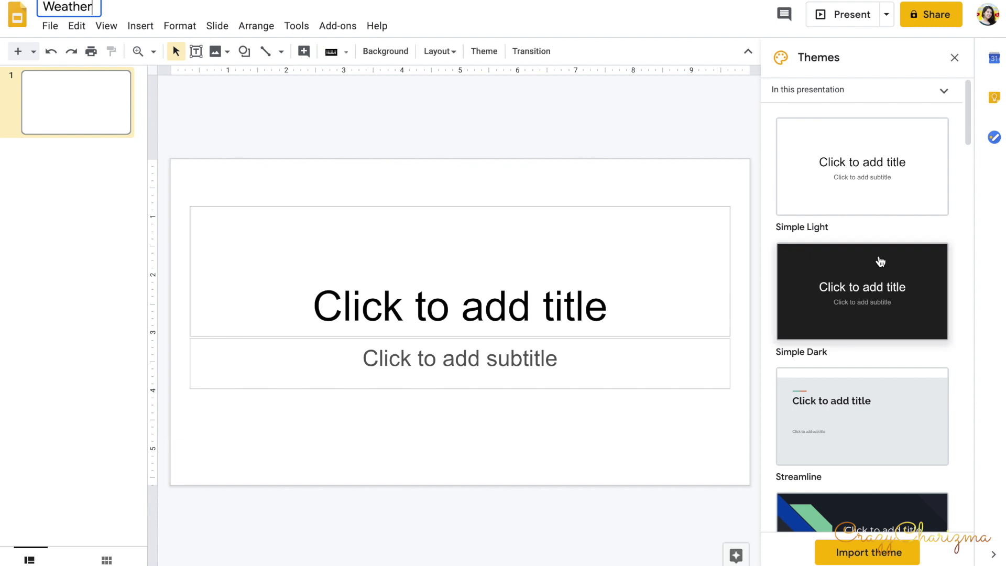
scroll(880, 262, down, 2)
scroll(880, 262, down, 8)
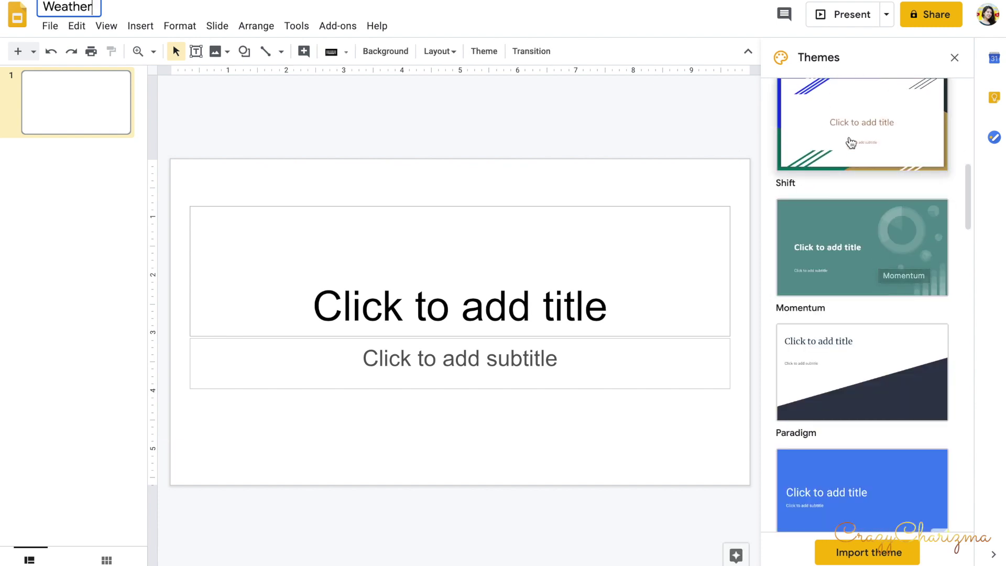
scroll(821, 318, up, 10)
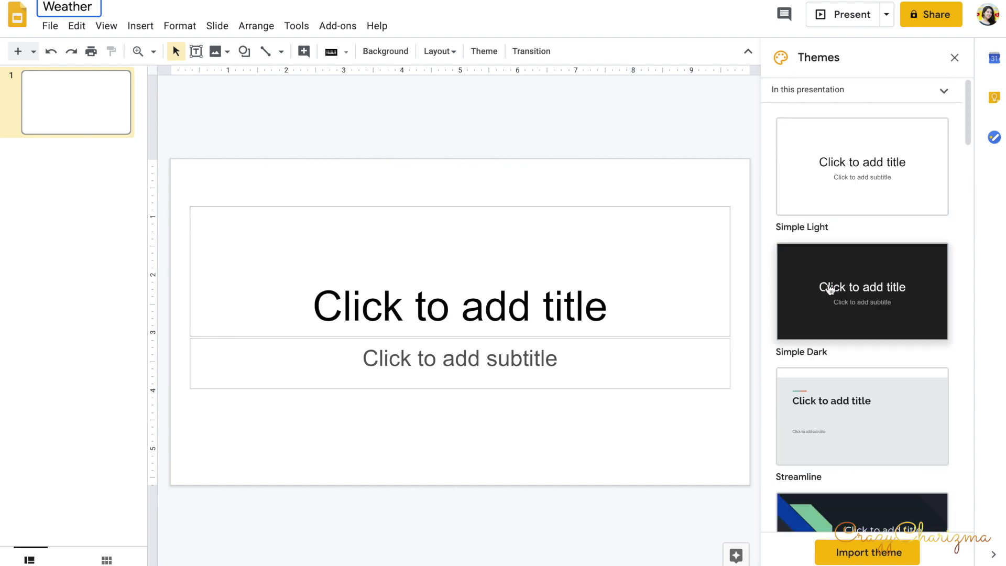
click(839, 190)
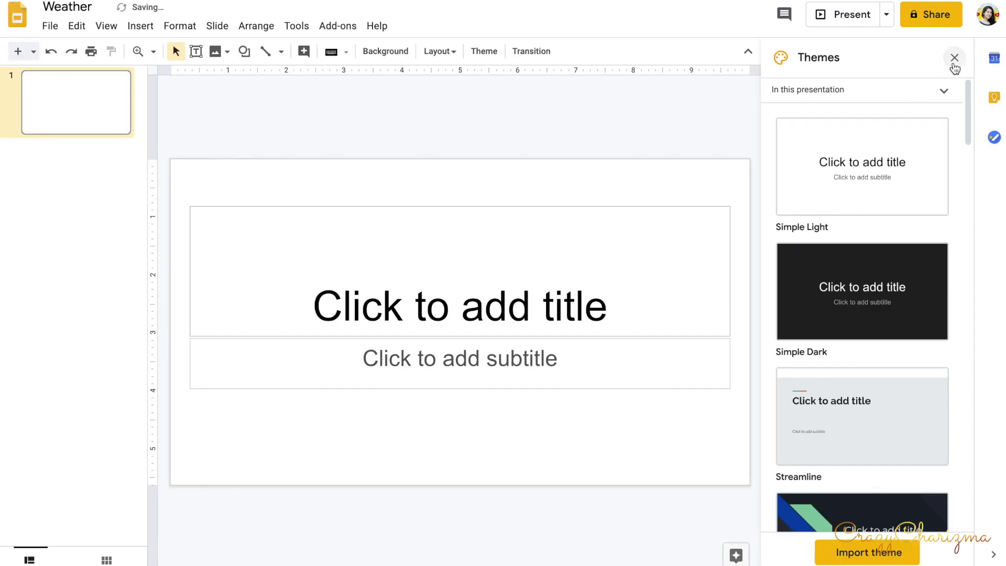
click(954, 59)
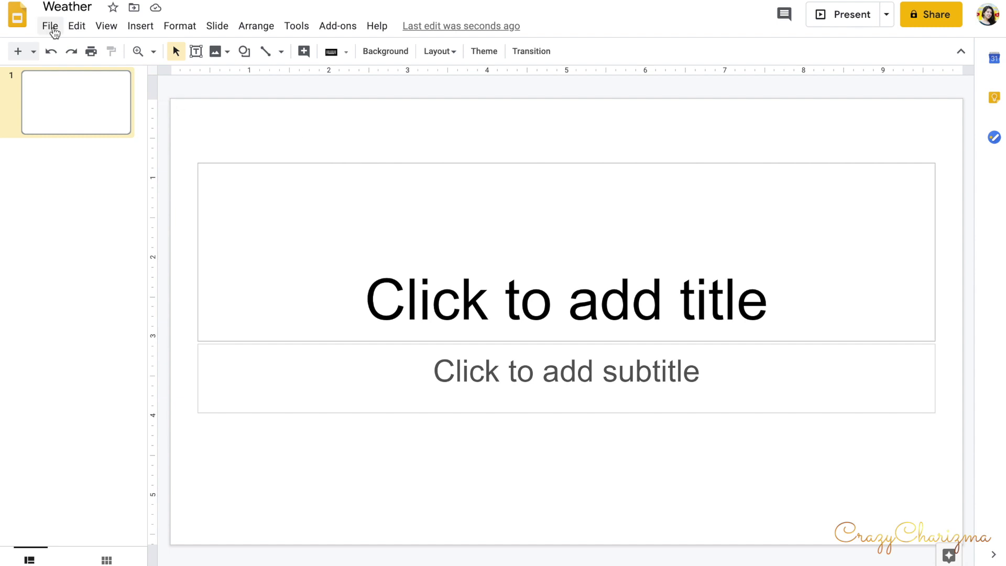
click(51, 28)
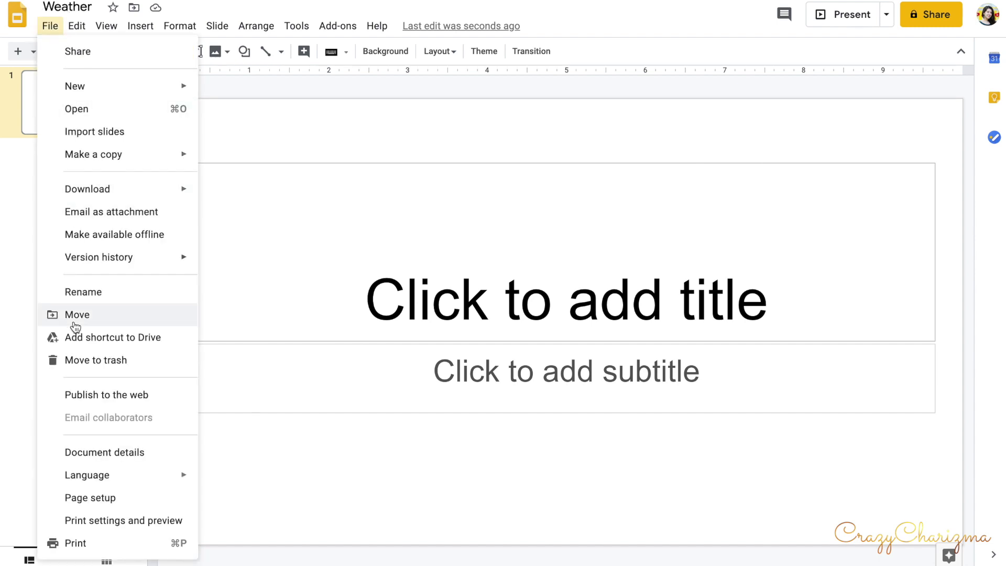
Change the slide size to Standard 4:3 in Page setup
click(76, 504)
click(461, 269)
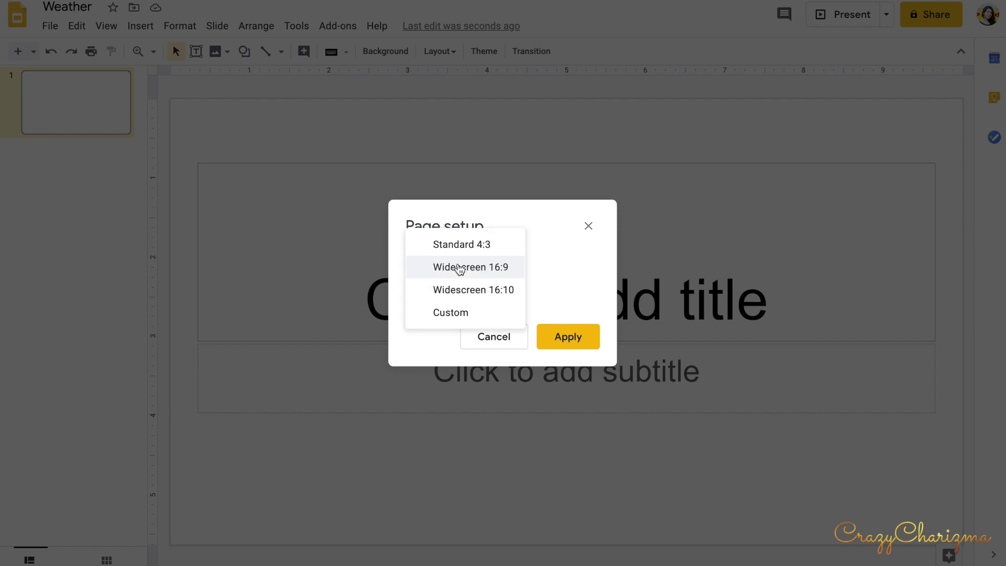
click(455, 244)
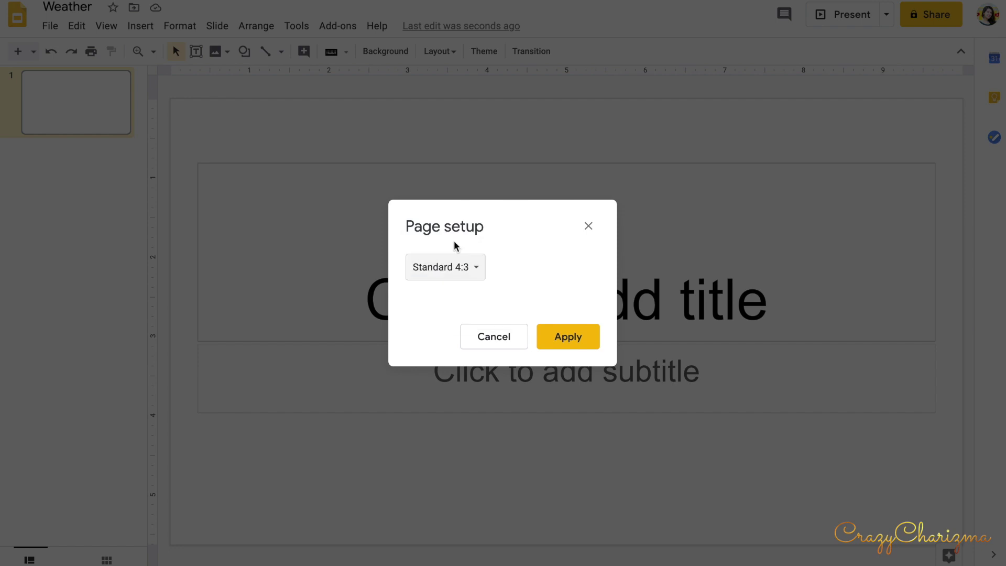
click(576, 337)
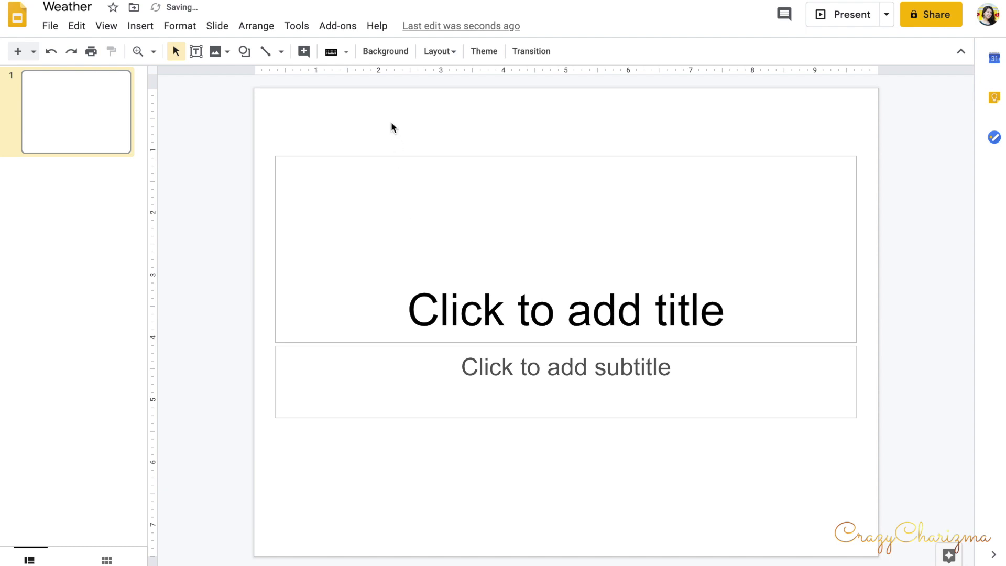
Delete the empty title and subtitle placeholders to leave a blank slide
key(ctrl+a)
key(Delete)
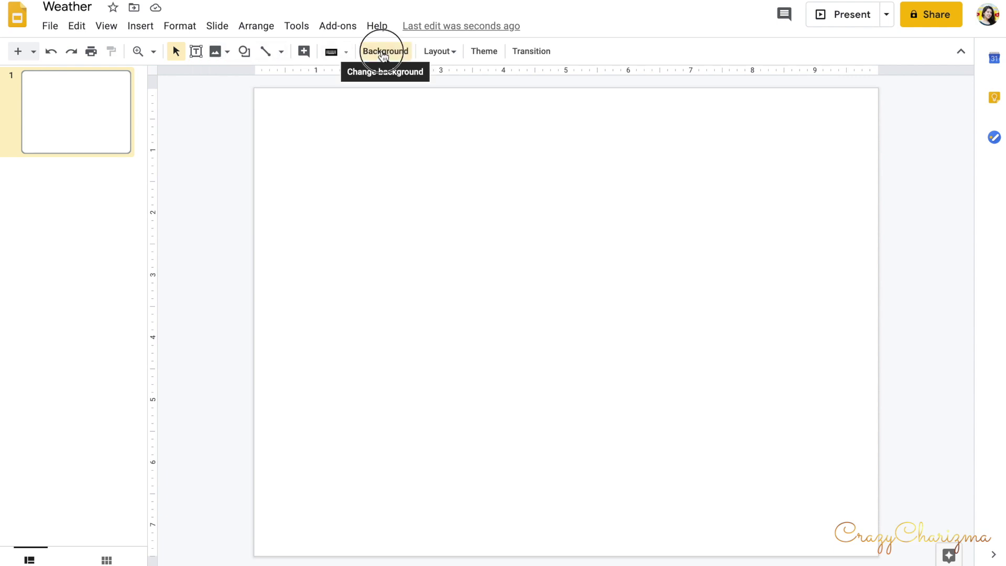
click(384, 52)
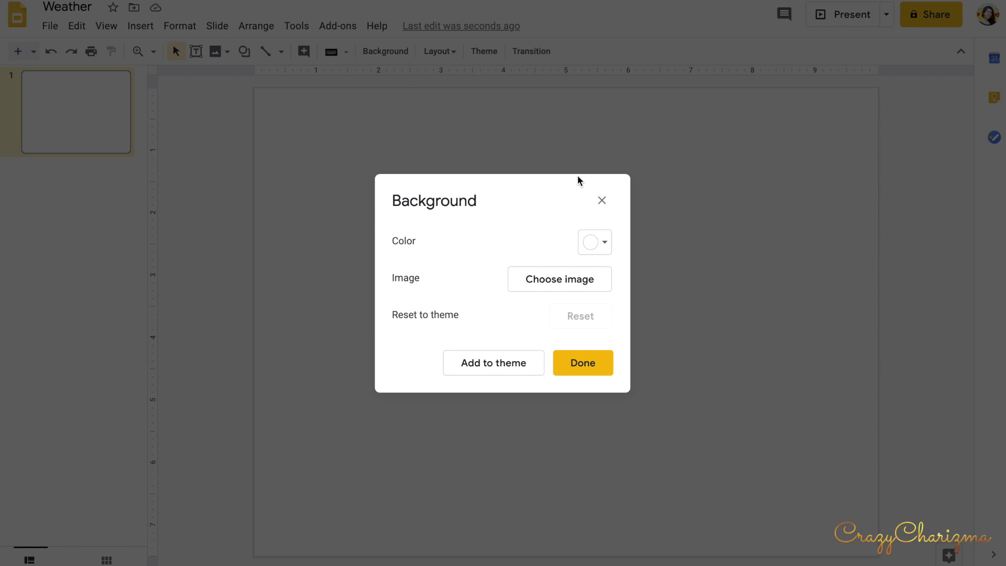
Fill the slide background with the last yellow theme swatch, discarding a trial custom colour
click(604, 247)
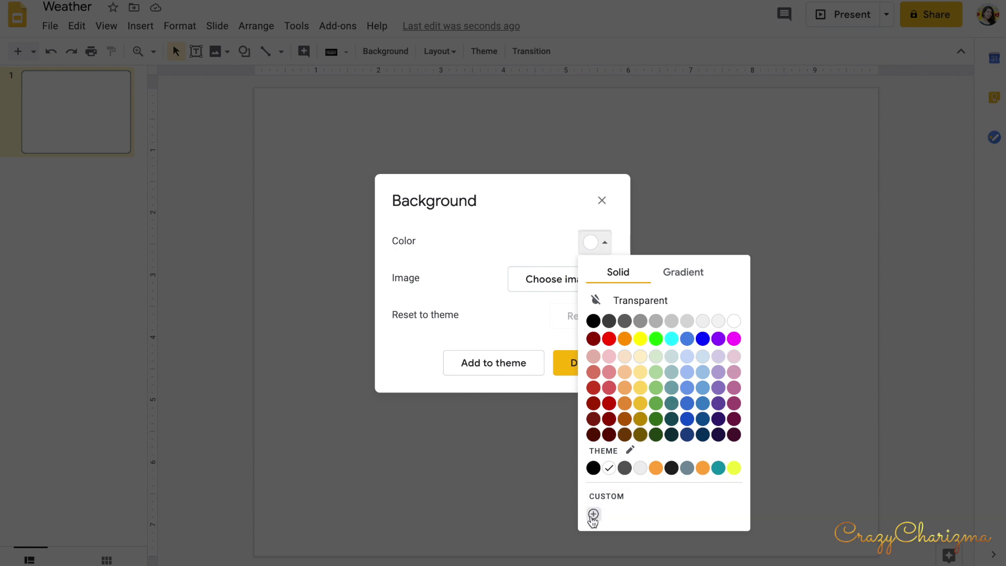
click(594, 514)
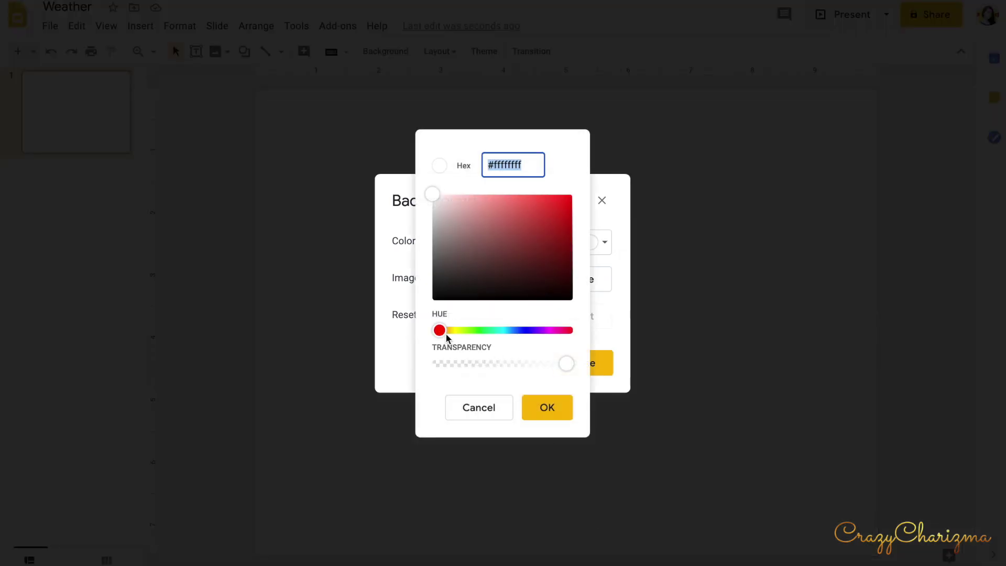
mouse_move(433, 192)
mouse_down()
mouse_move(461, 253)
mouse_move(478, 240)
mouse_up()
click(483, 412)
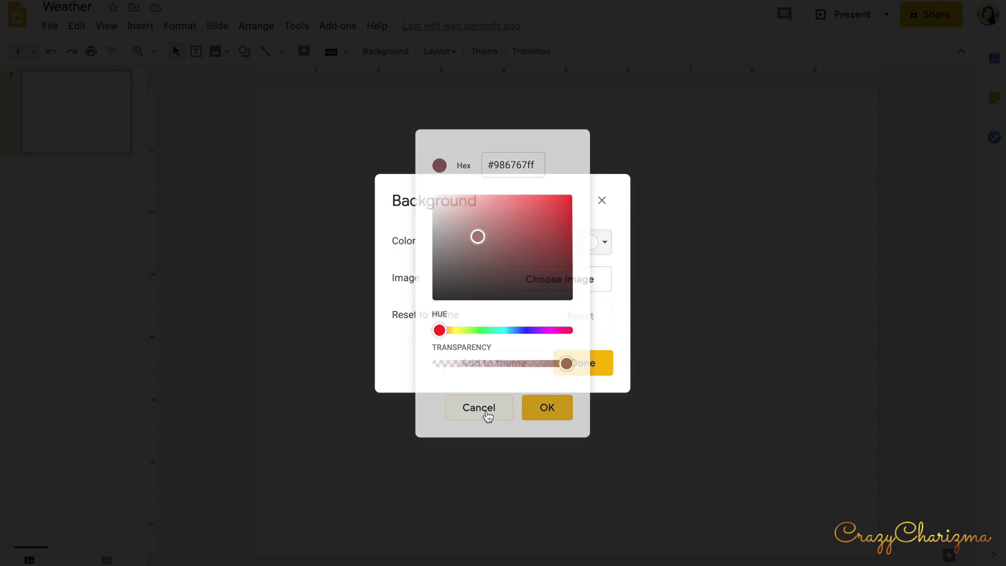
click(602, 242)
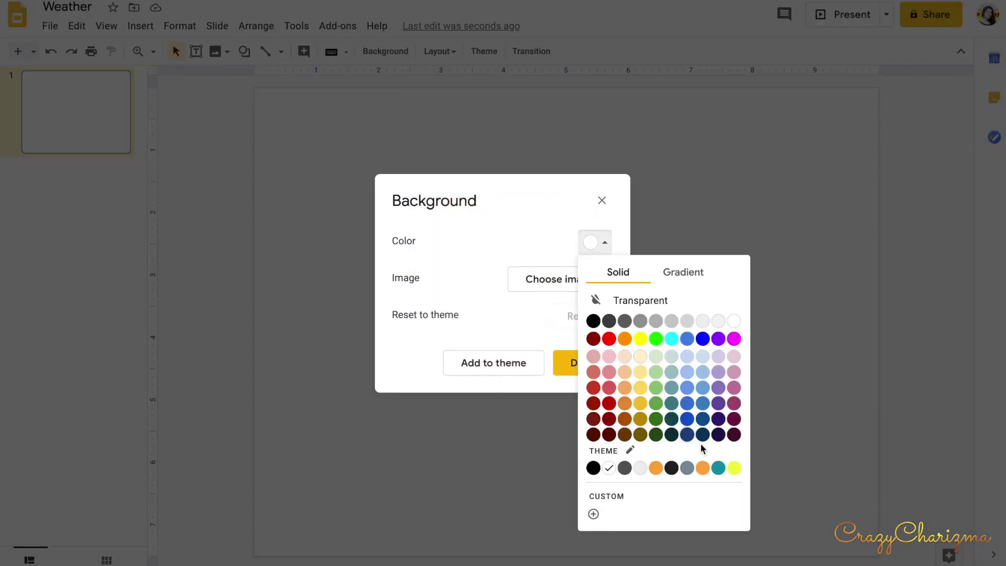
click(735, 467)
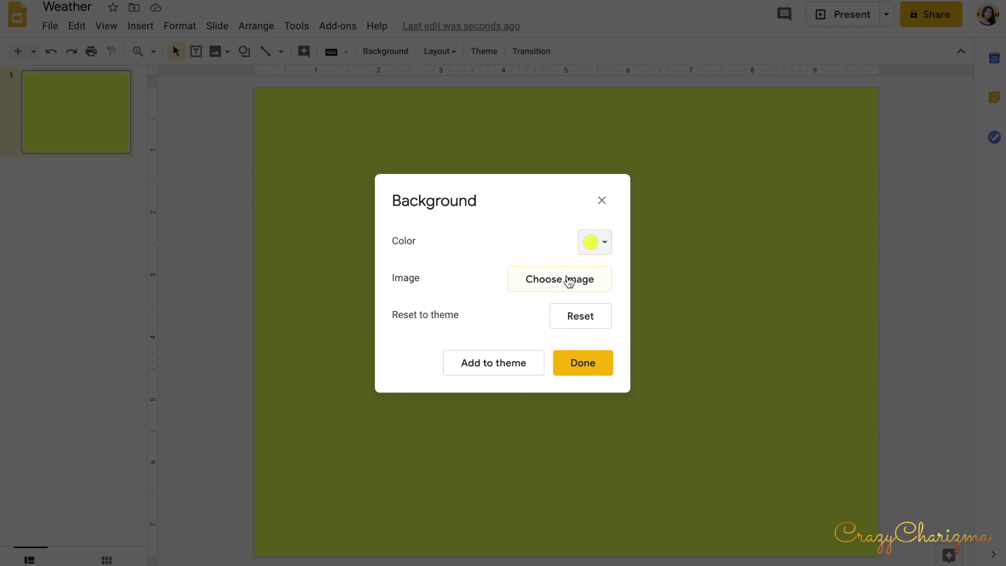
click(237, 99)
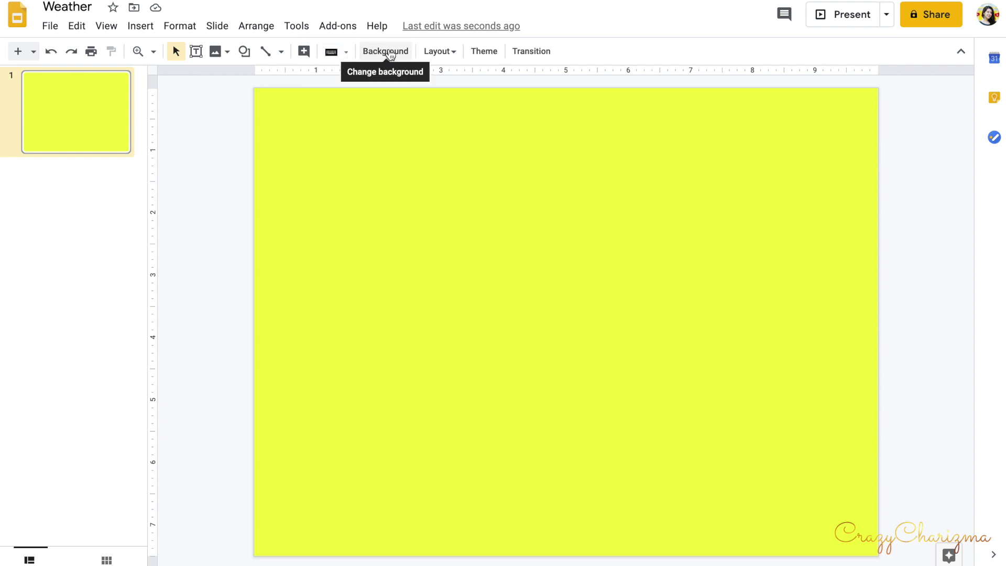
click(450, 52)
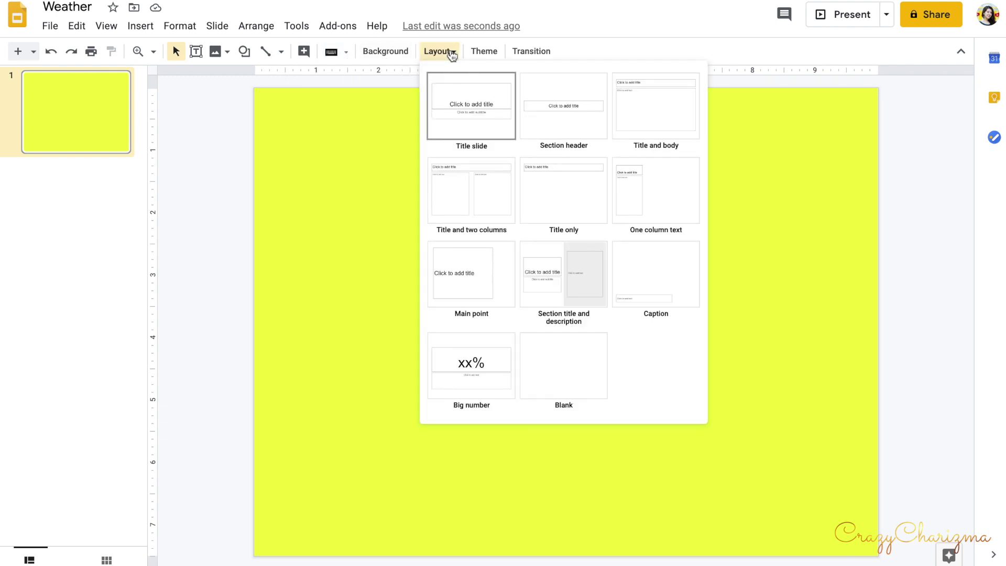
Draw a text box across the slide top reading 'What's the weather like today?'
click(452, 54)
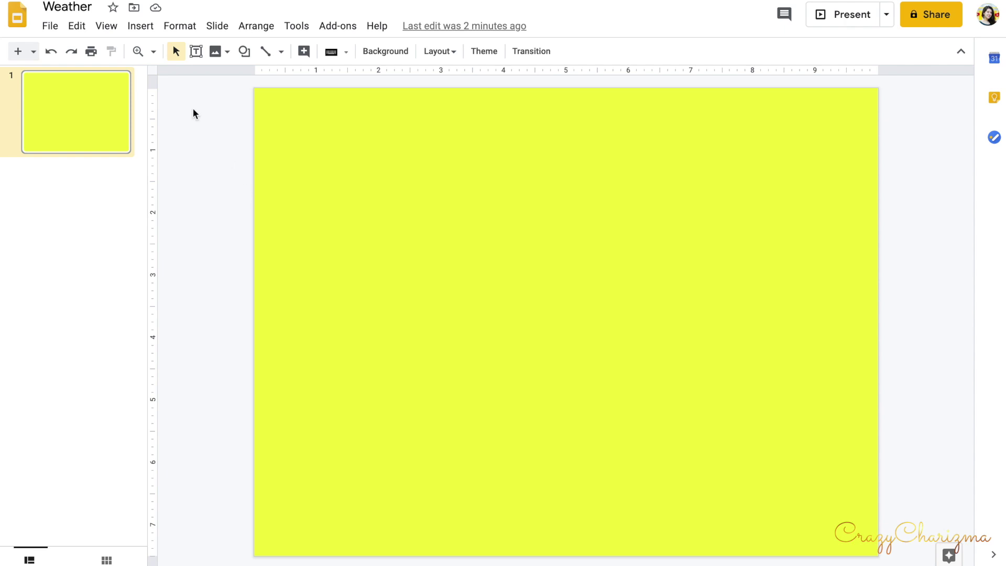
click(195, 51)
drag(265, 98, 866, 184)
text(What's the weat)
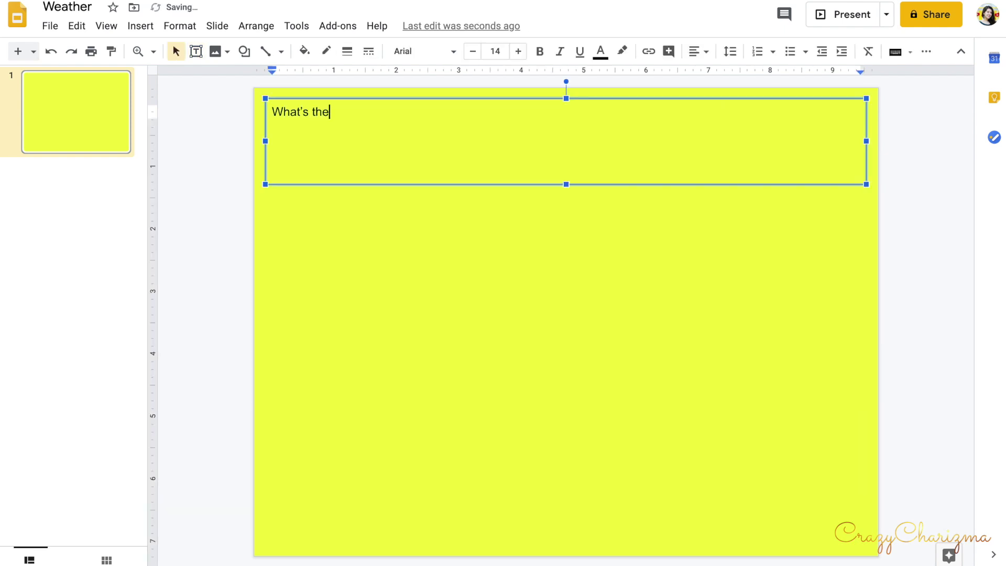
text(her like today?)
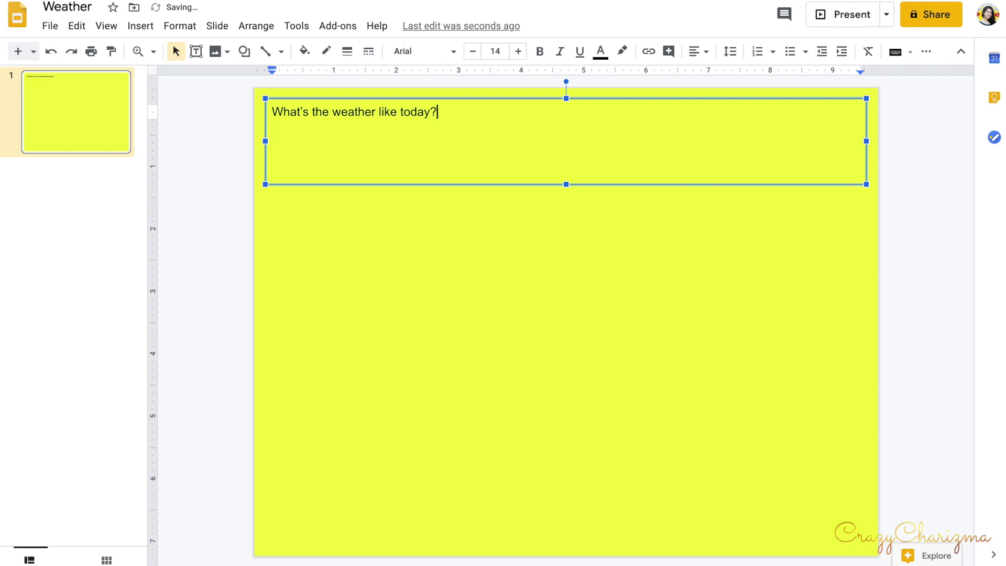
key(ctrl+a)
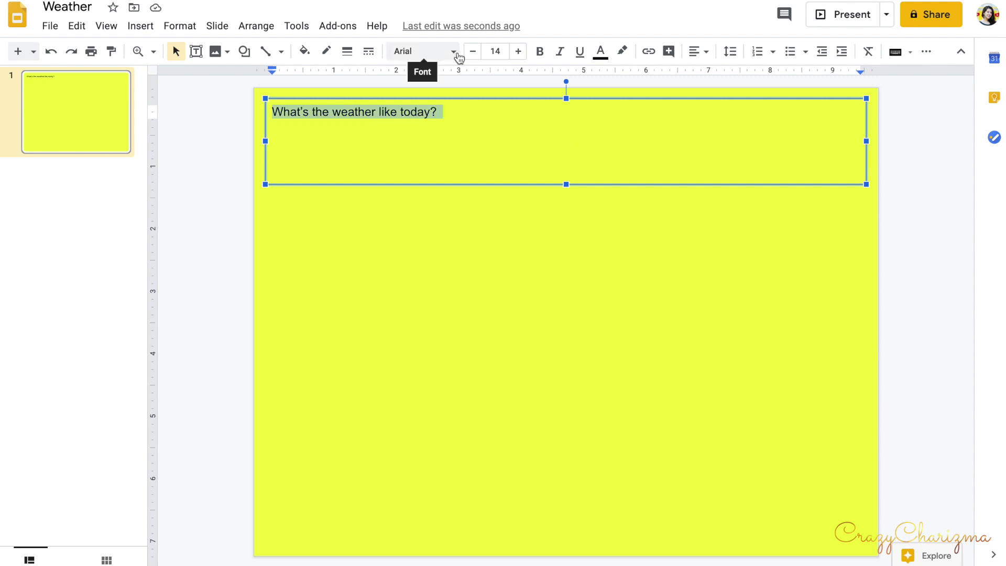
Keep Poppins in the My fonts list of the Fonts dialog and confirm with OK
click(458, 55)
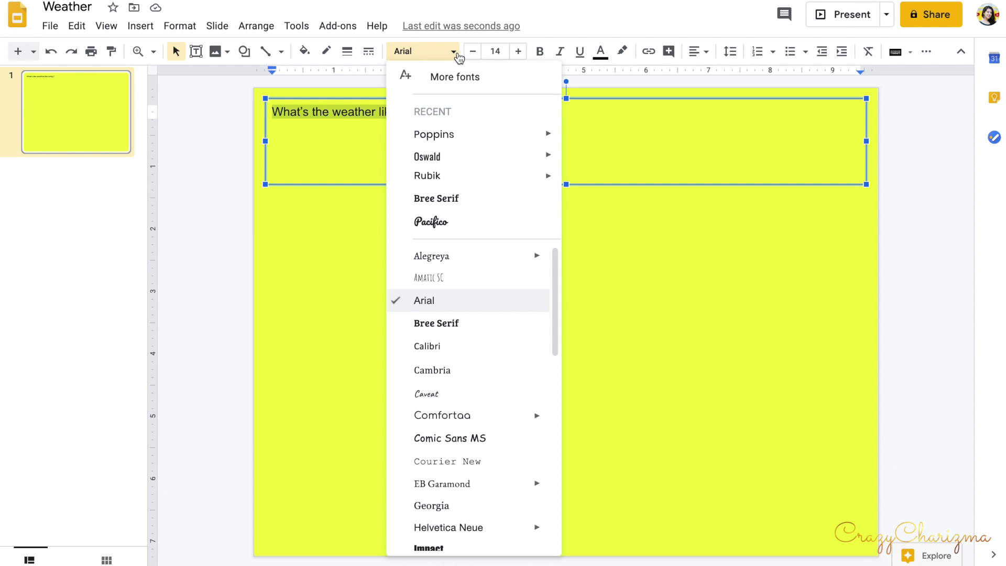
scroll(460, 362, down, 5)
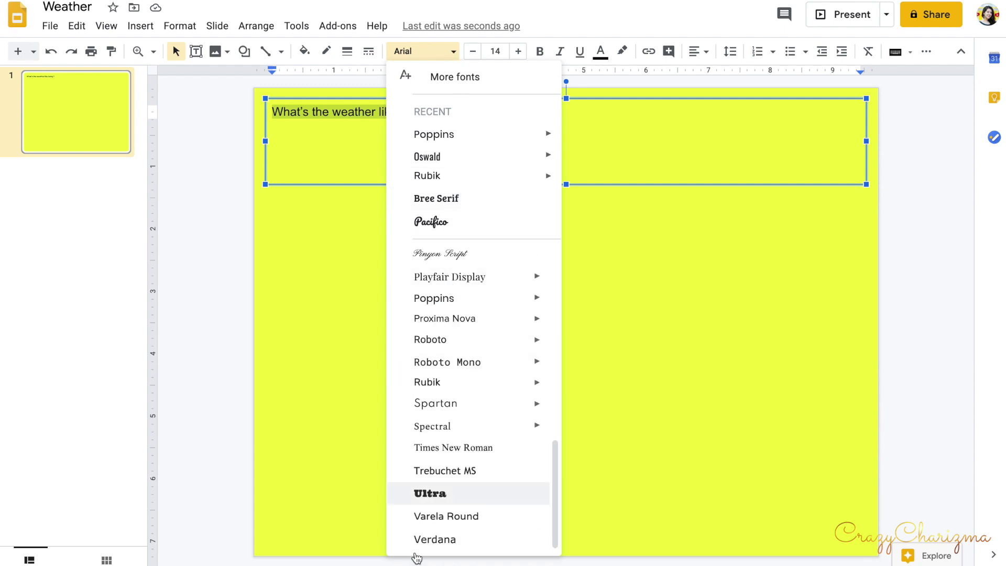
scroll(449, 300, up, 5)
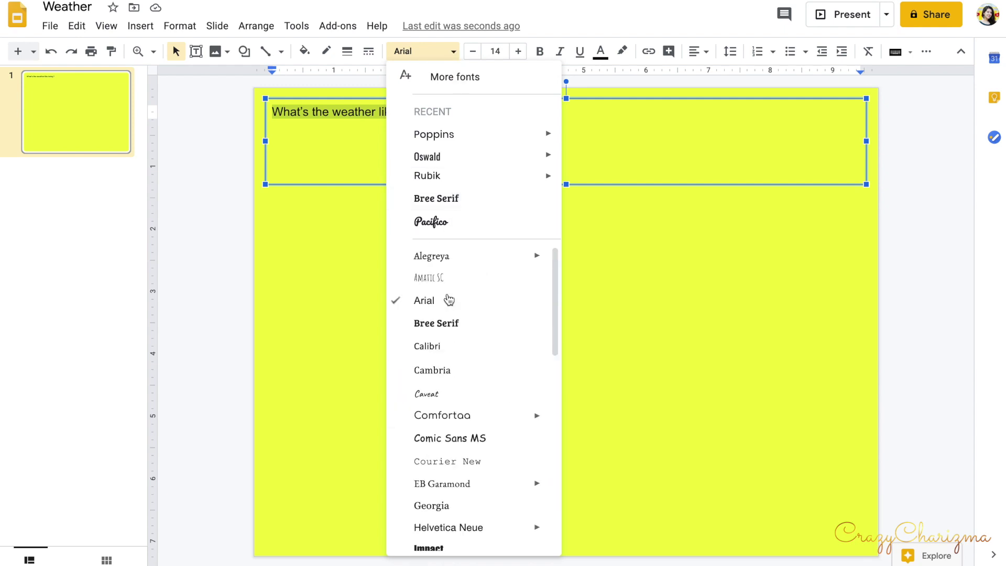
mouse_move(492, 176)
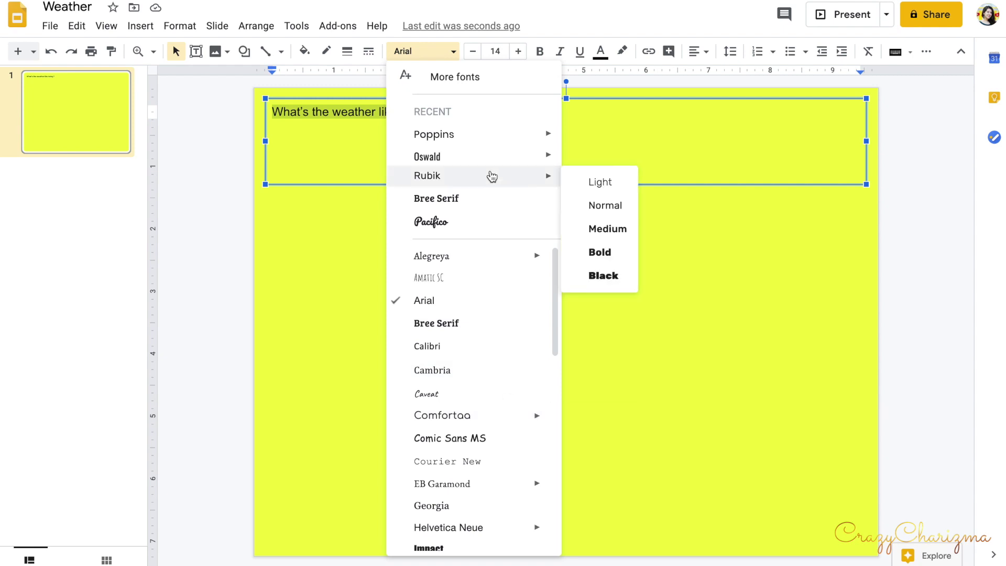
click(450, 78)
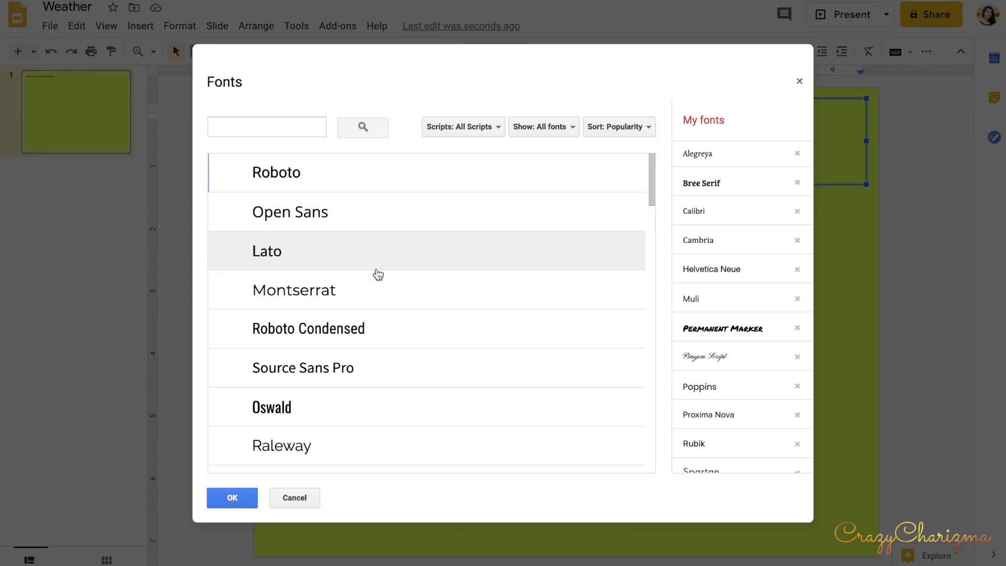
scroll(378, 274, down, 5)
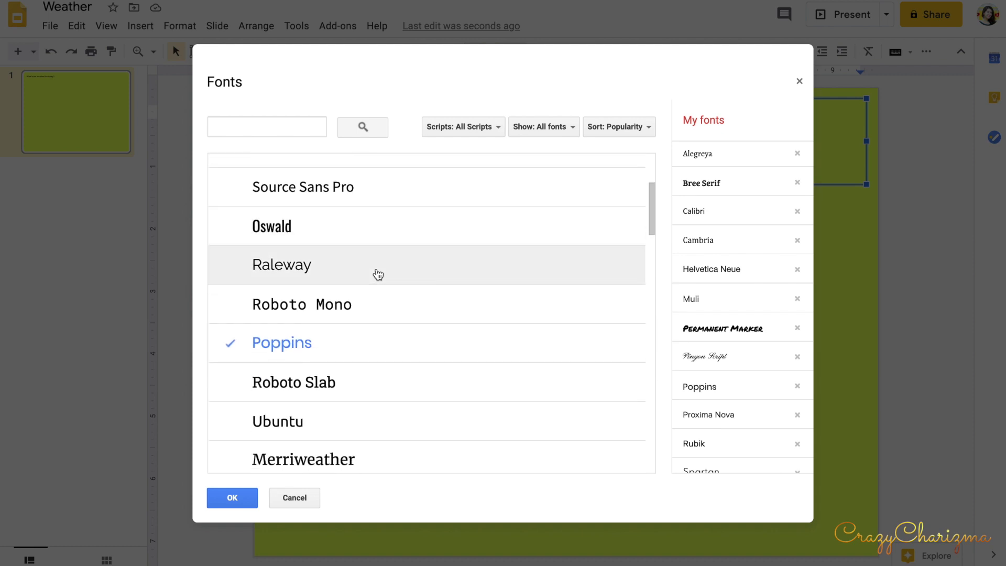
click(329, 352)
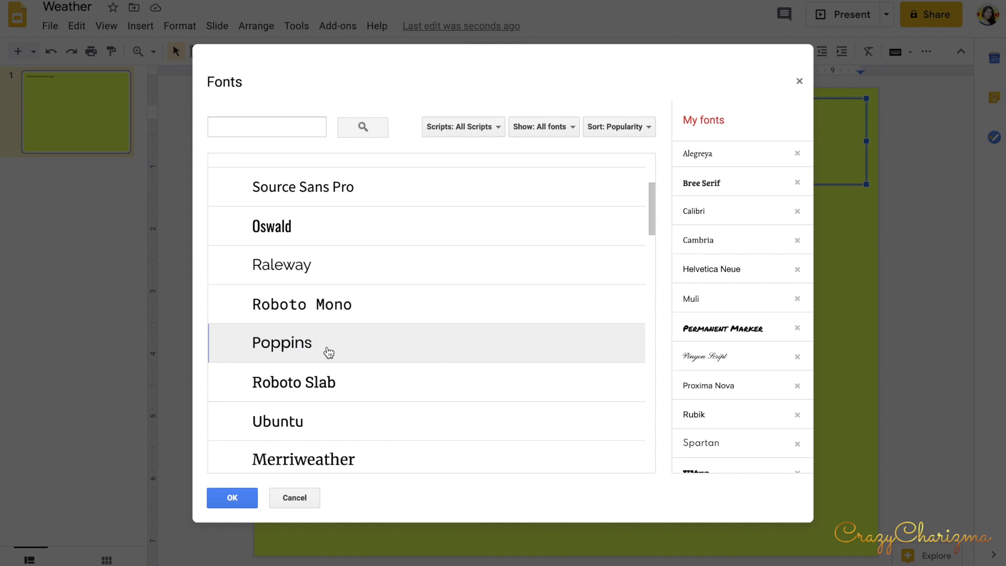
click(278, 341)
click(232, 497)
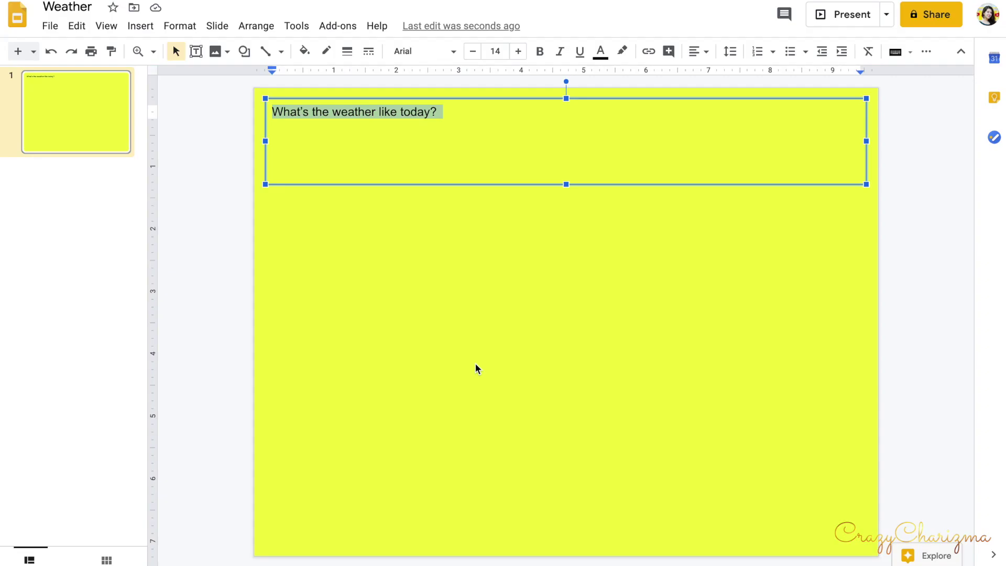
Set the title's font size to 45 pt
click(518, 51)
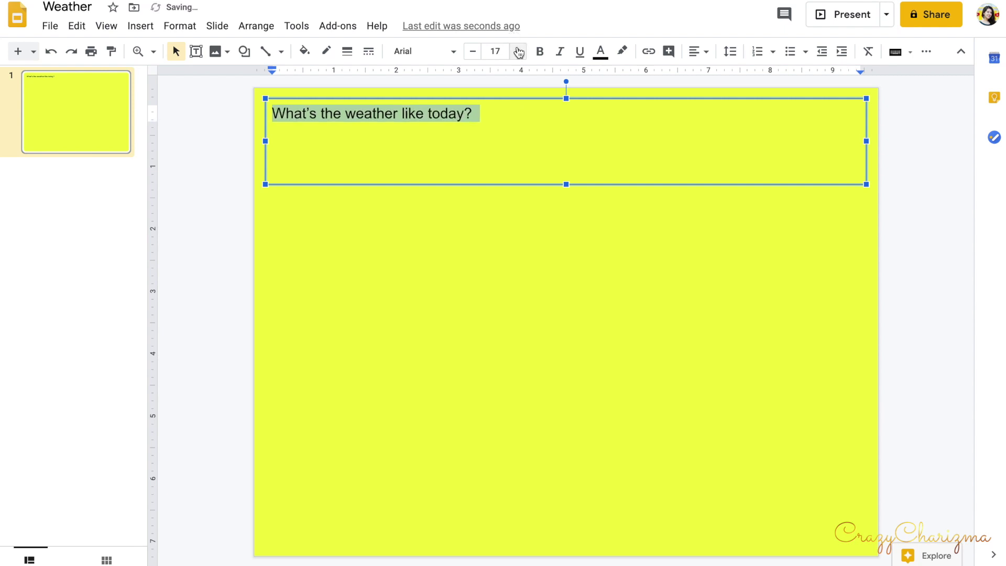
click(518, 51)
click(519, 51)
click(500, 52)
text(50)
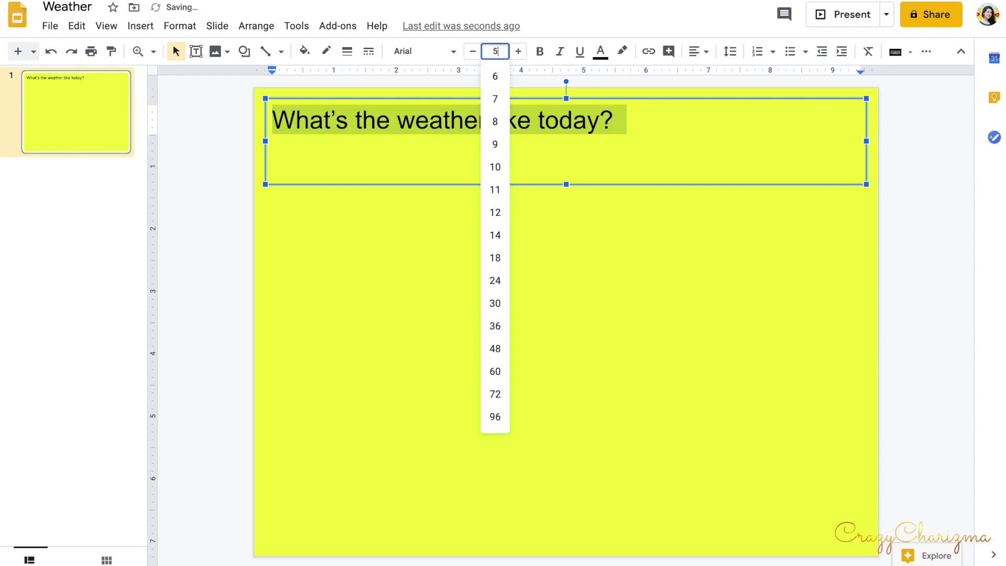
key(Return)
click(501, 52)
text(25)
key(Return)
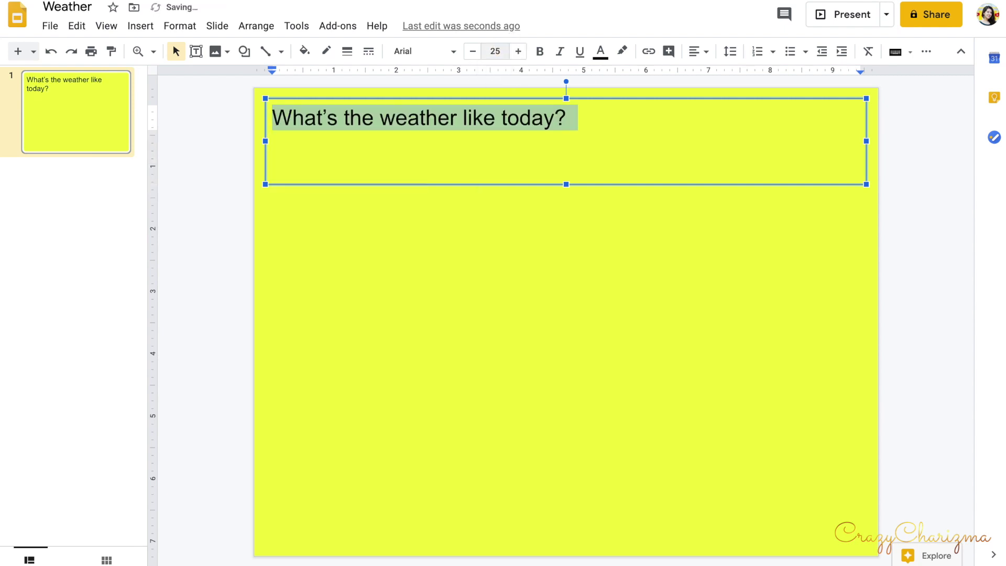
click(487, 52)
text(45)
key(Return)
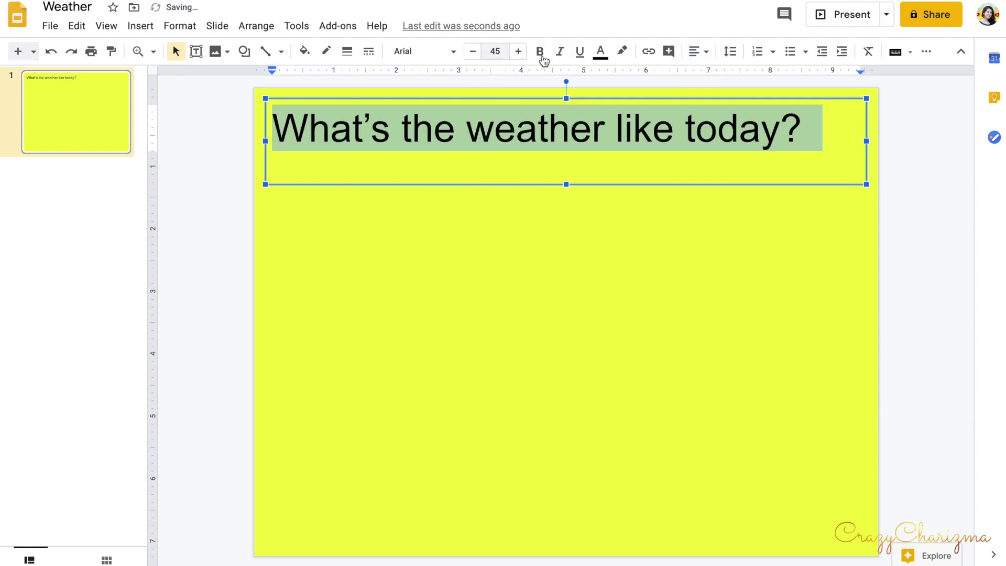
Centre and bold the title text, then add a new blank slide
click(699, 54)
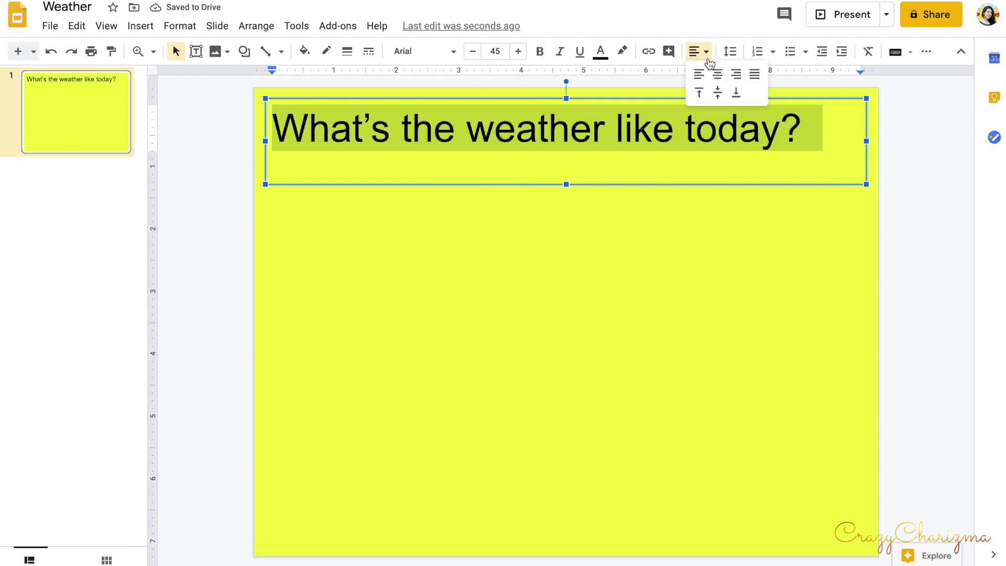
click(716, 75)
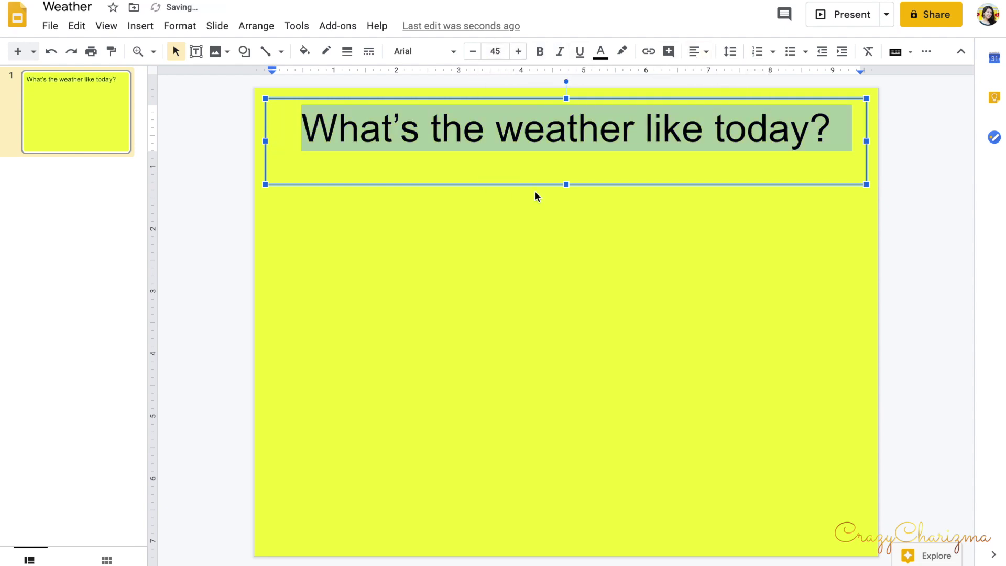
click(540, 51)
click(397, 302)
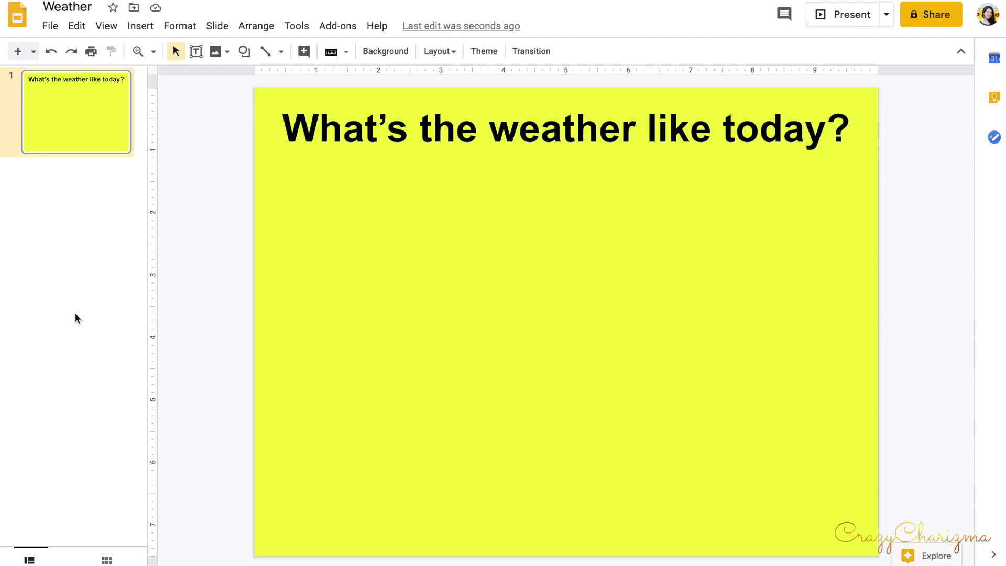
key(ctrl+m)
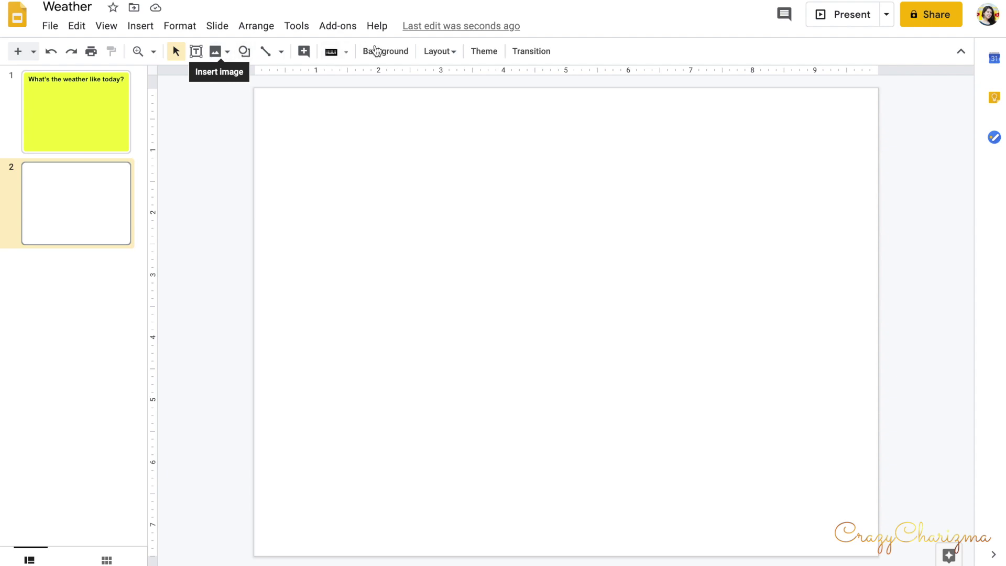
Set slide 2's background to a weather-icons image found by searching 'weather'
click(383, 51)
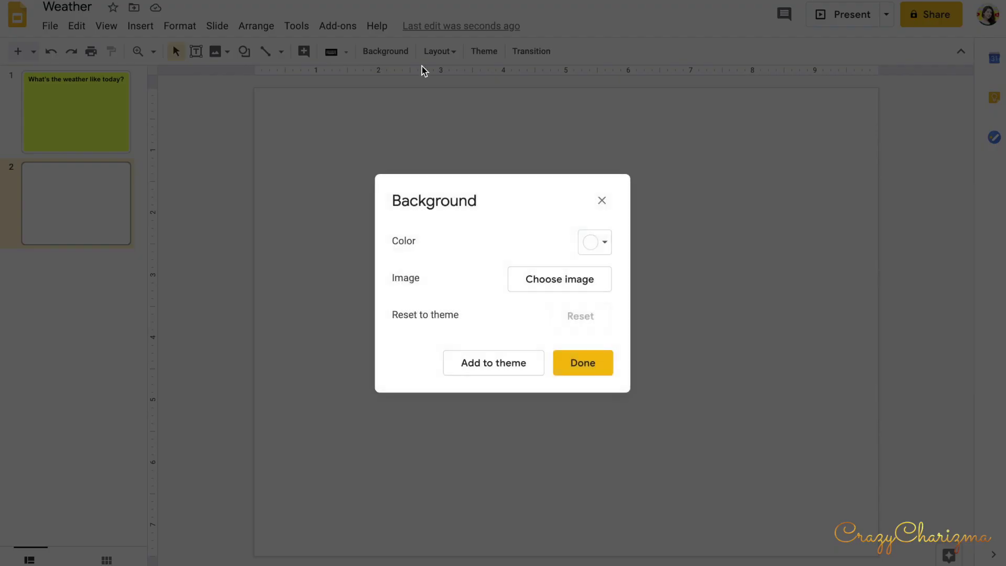
click(568, 280)
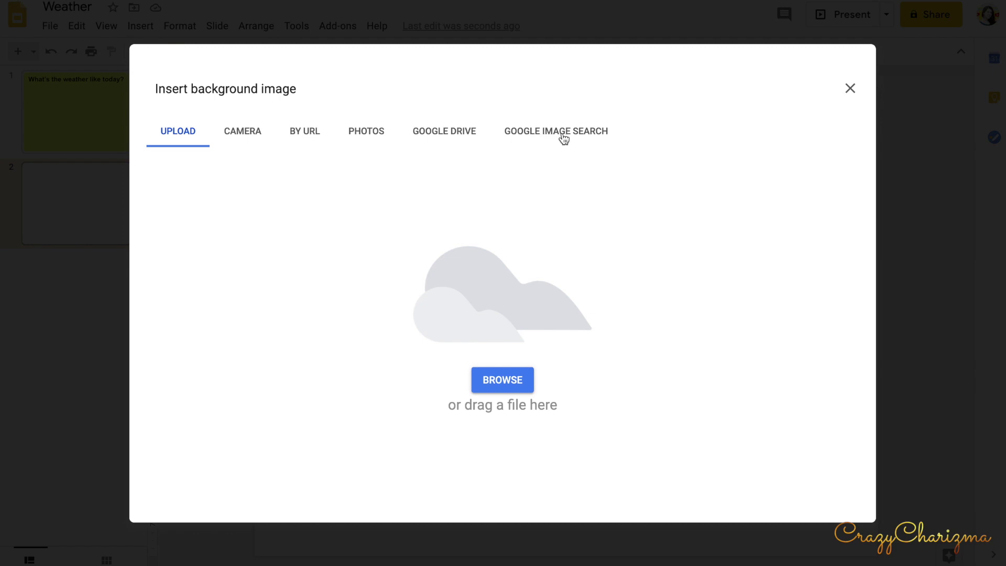
click(563, 137)
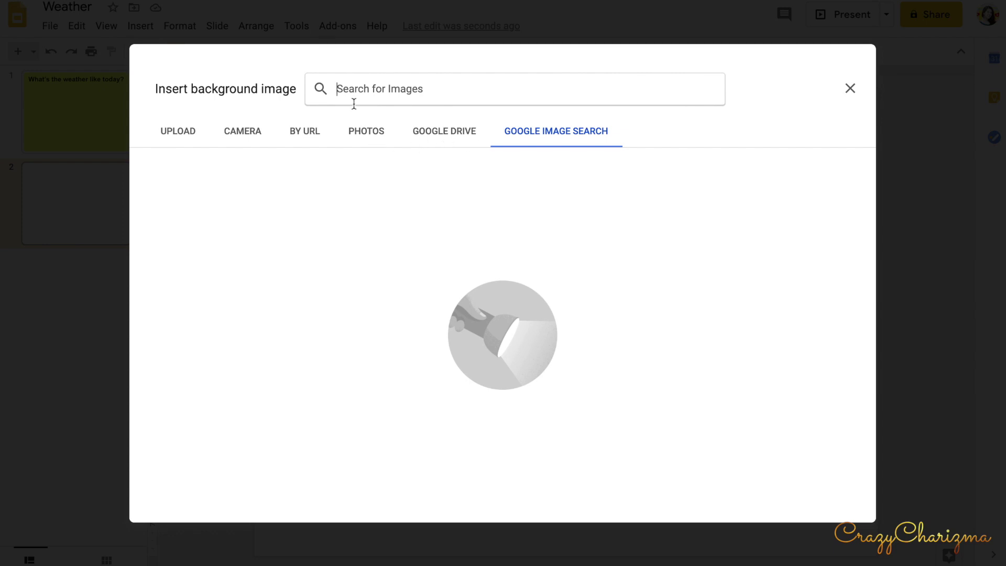
text(weather)
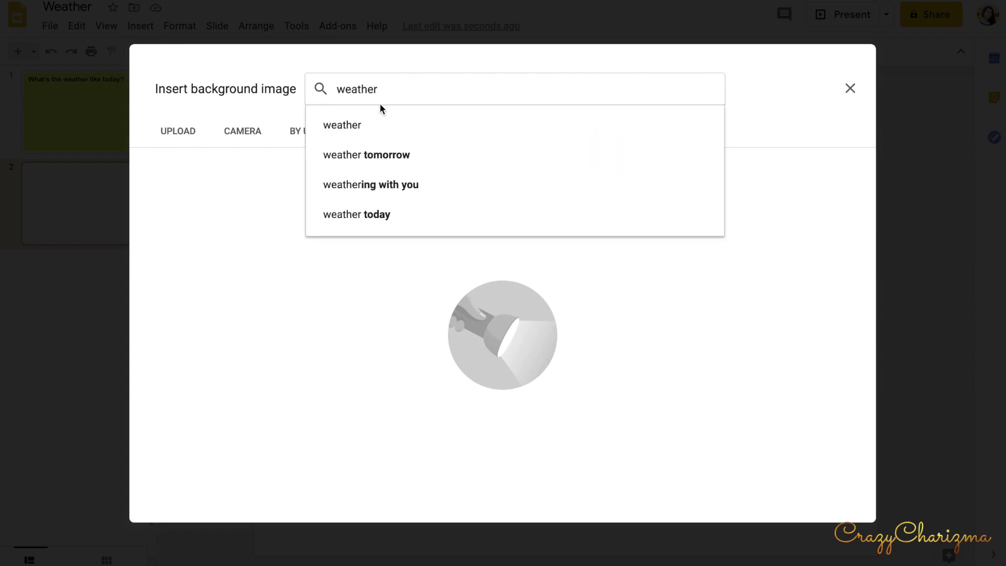
click(400, 126)
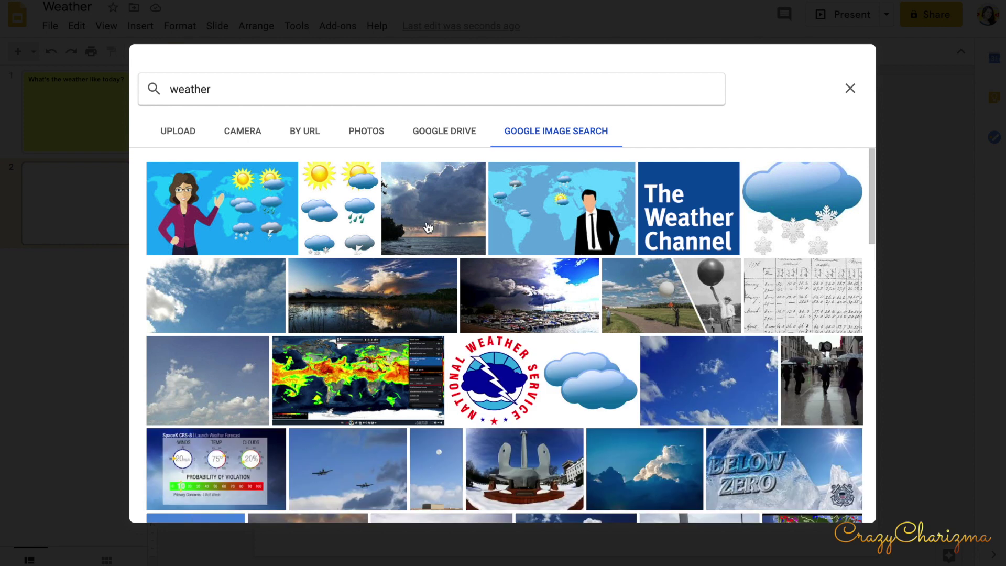
click(354, 227)
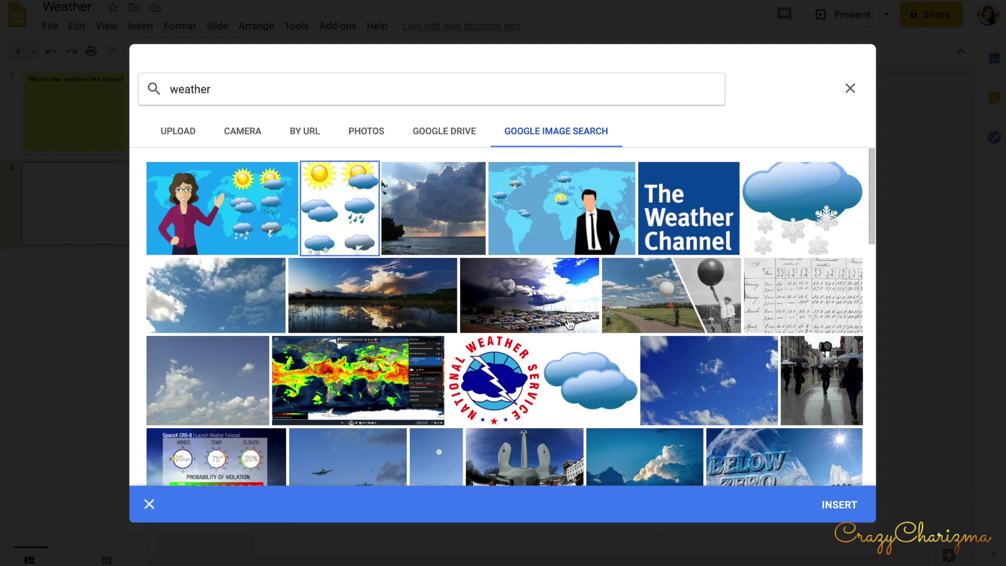
click(837, 507)
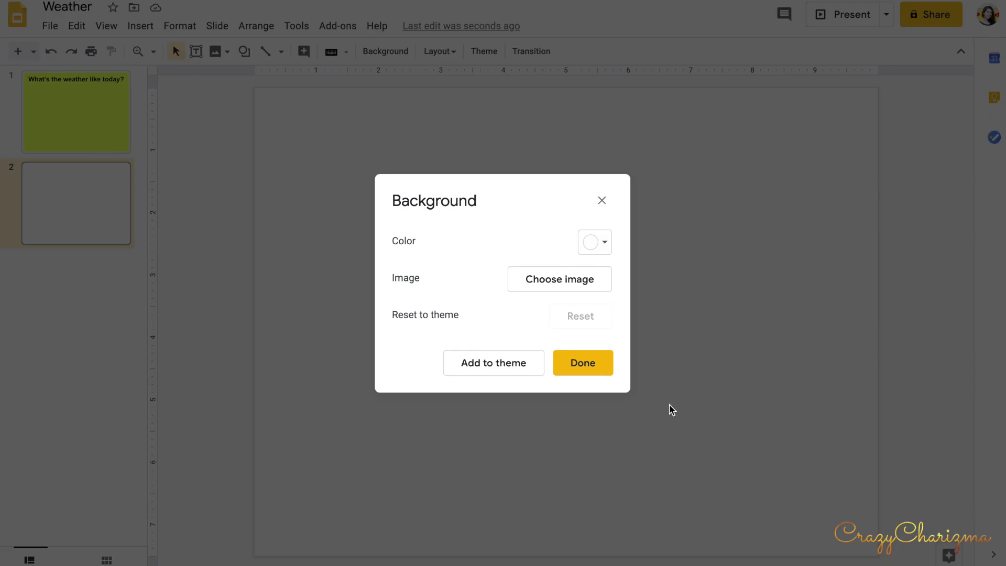
click(579, 368)
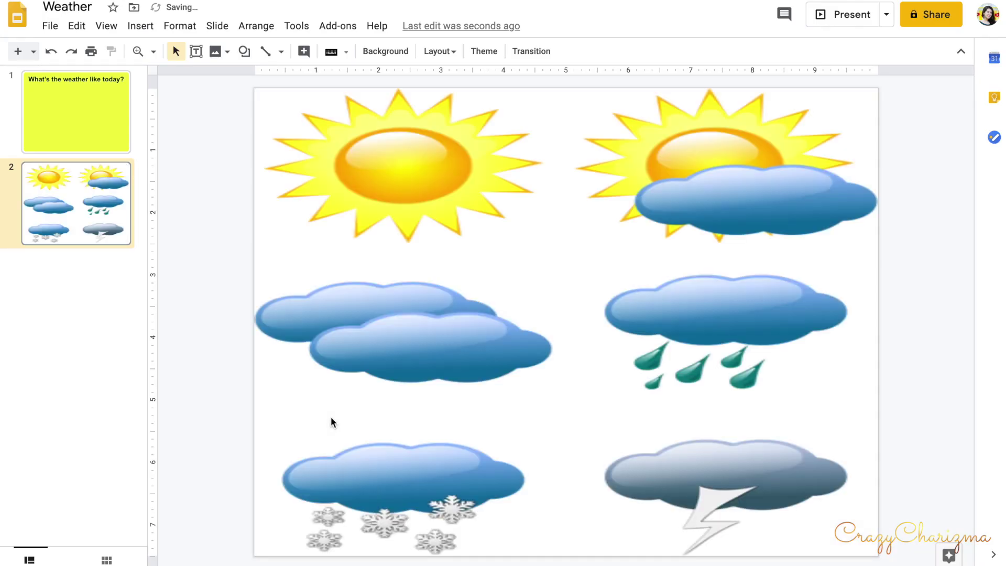
Make a copy of the presentation named 'Squall'
click(51, 26)
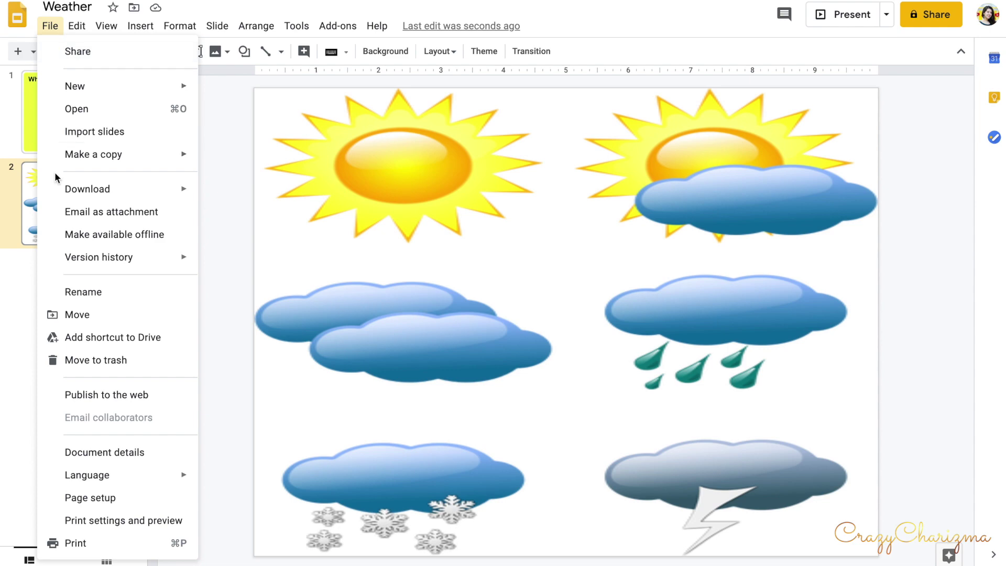
mouse_move(173, 154)
click(229, 179)
text(Squall)
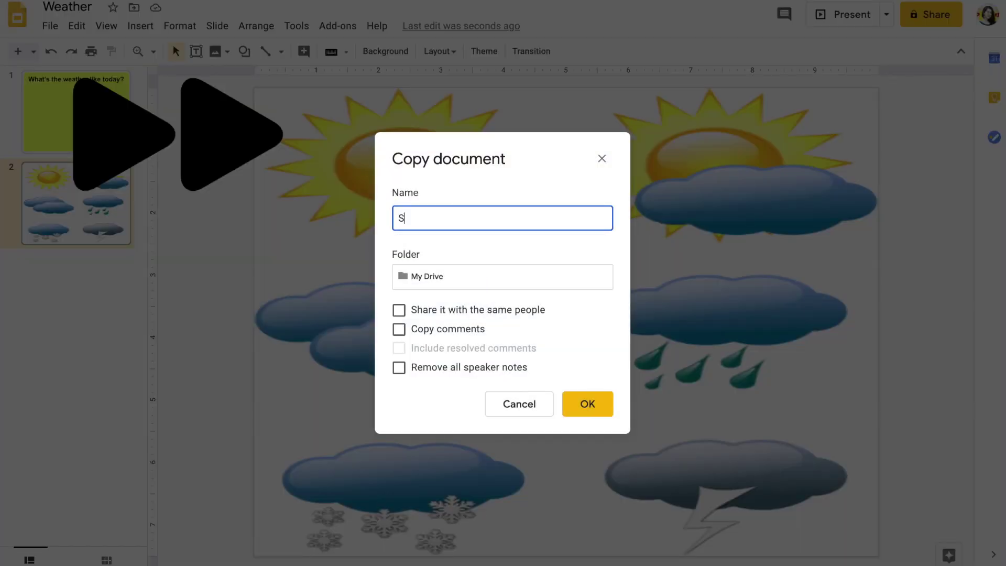
click(585, 409)
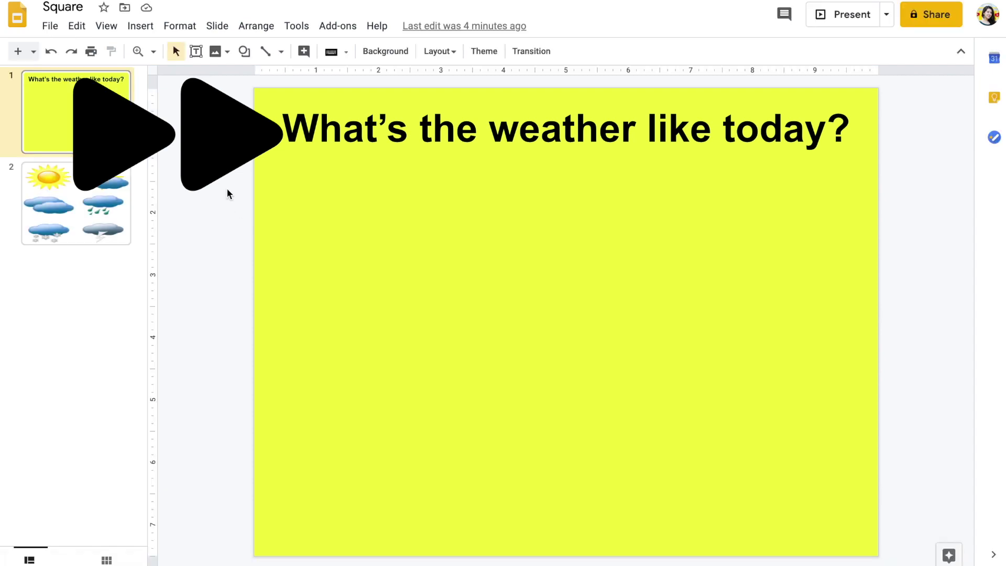
Resize the copy's slides to a custom 10 × 10 inches and delete slide 1's title box
click(51, 27)
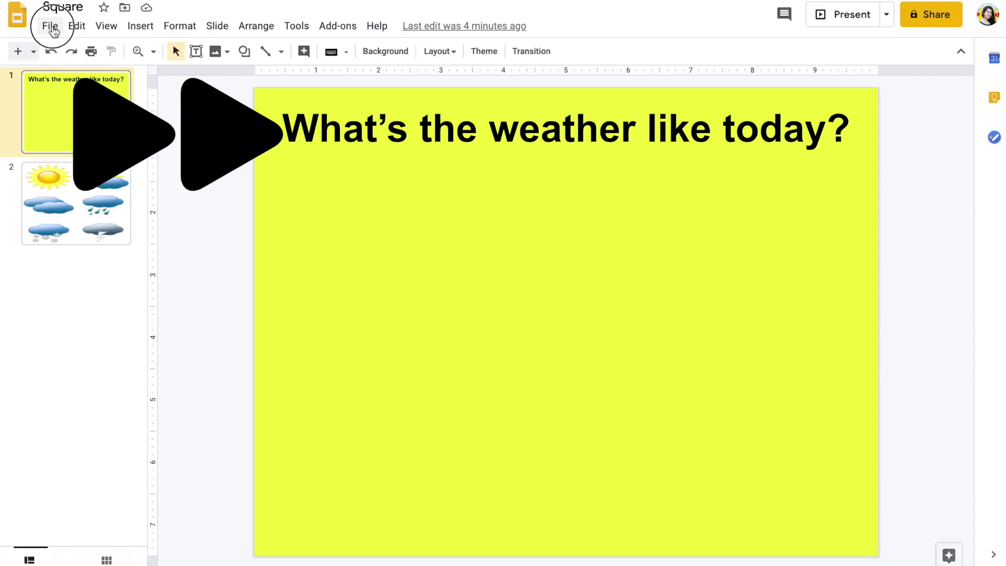
click(73, 499)
click(434, 267)
click(434, 335)
double_click(500, 306)
text(10)
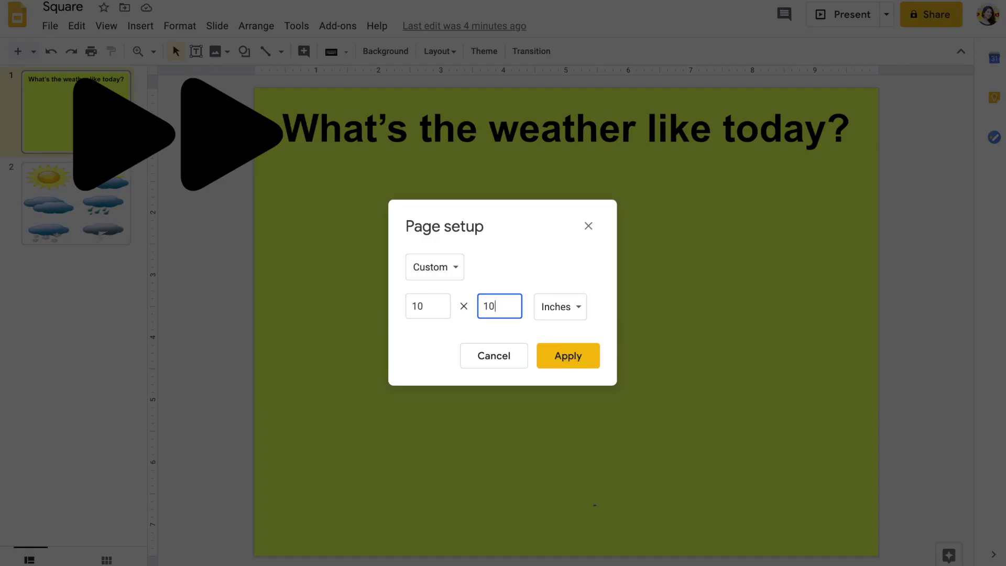
click(568, 356)
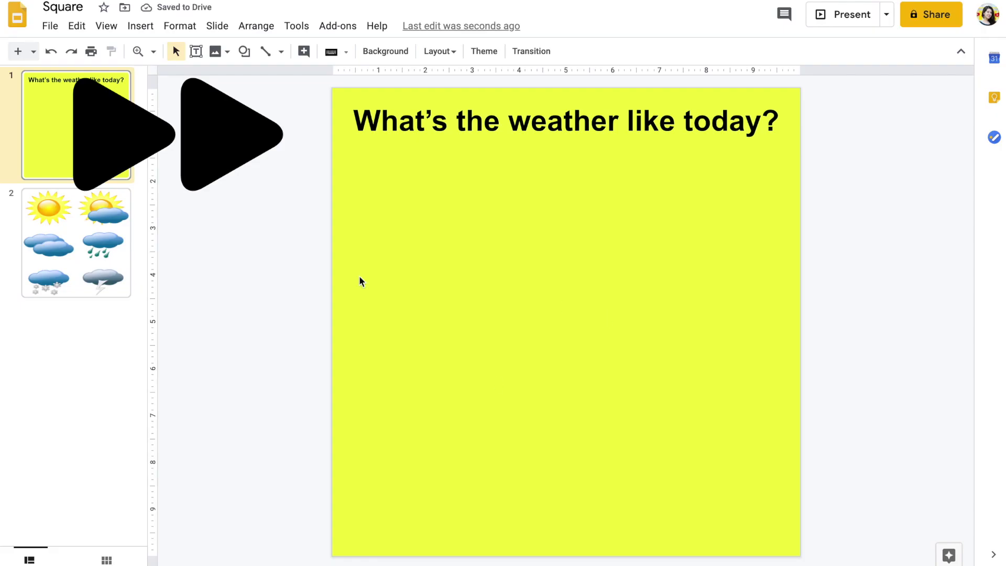
click(374, 156)
key(Delete)
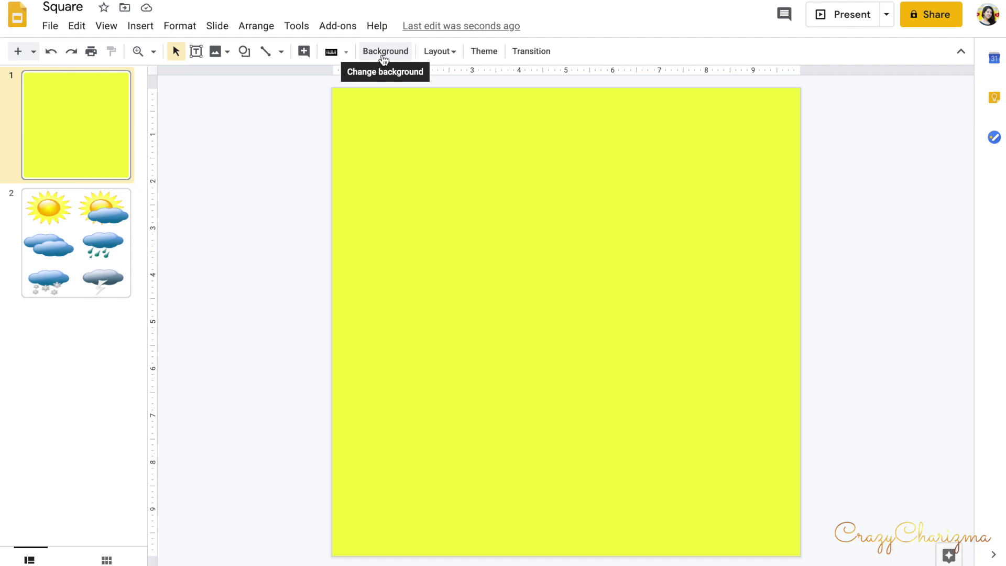
Insert a blue-sky-over-yellow-field photo from a web image search for 'sunny'
click(216, 51)
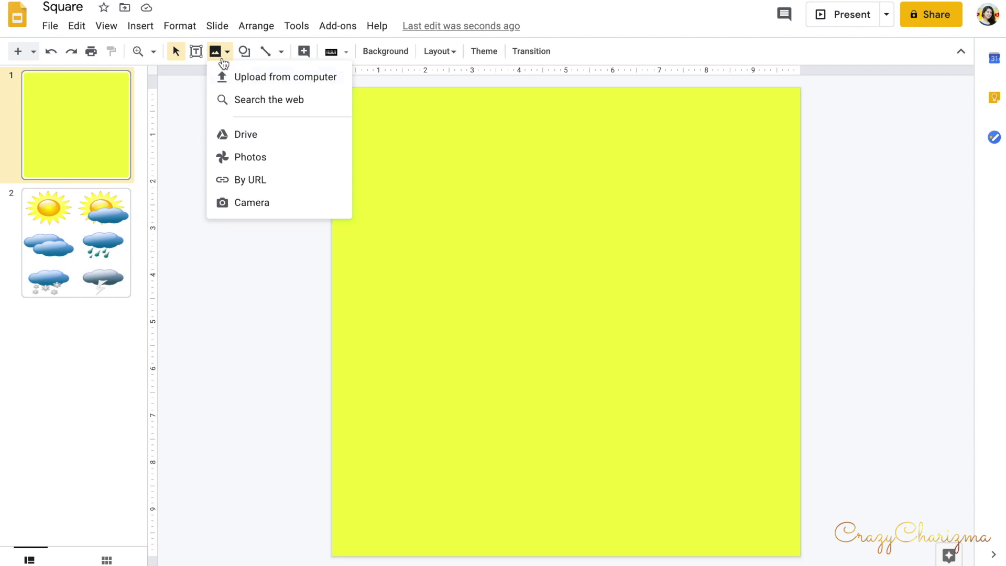
click(227, 100)
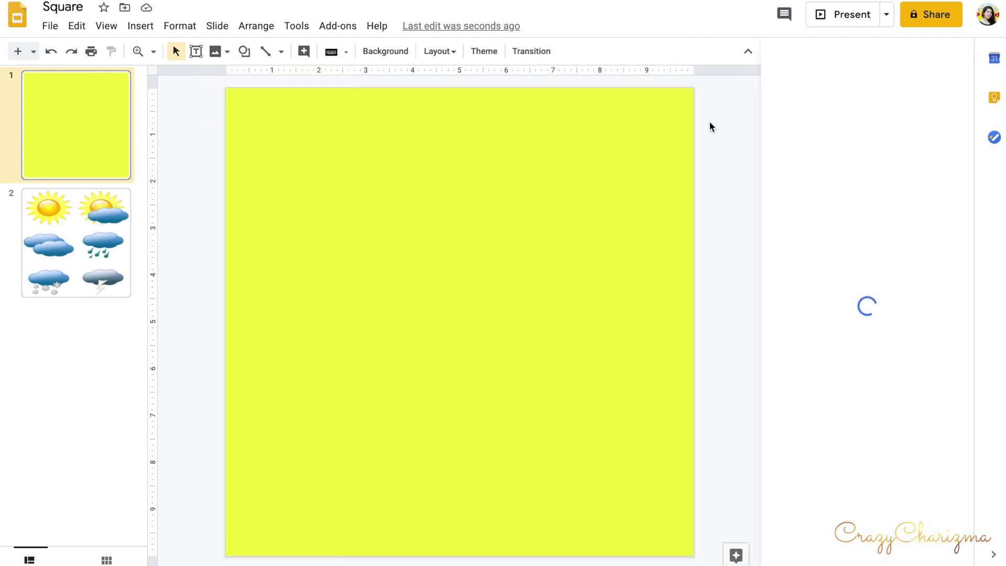
text(s)
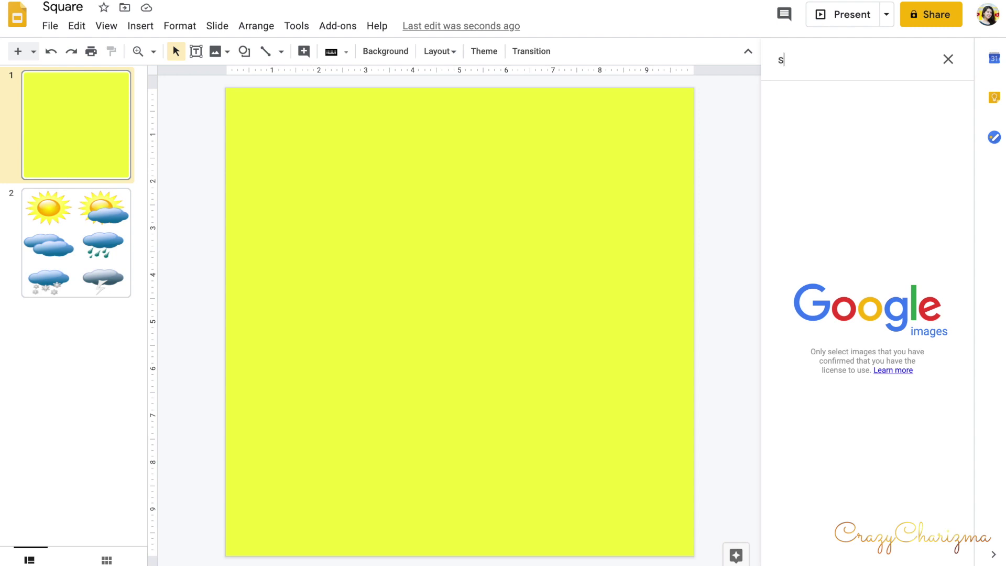
text(unny)
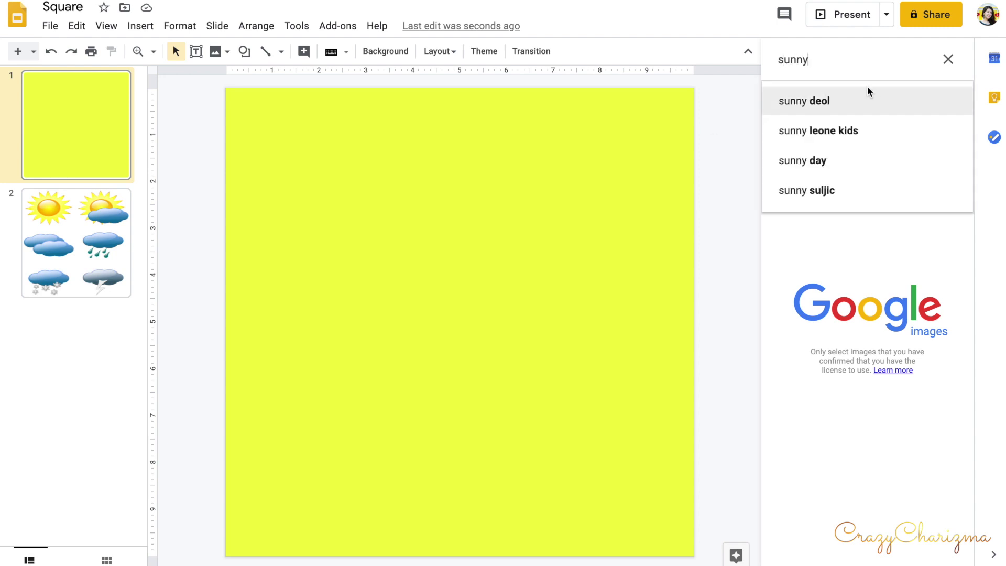
key(Return)
click(896, 343)
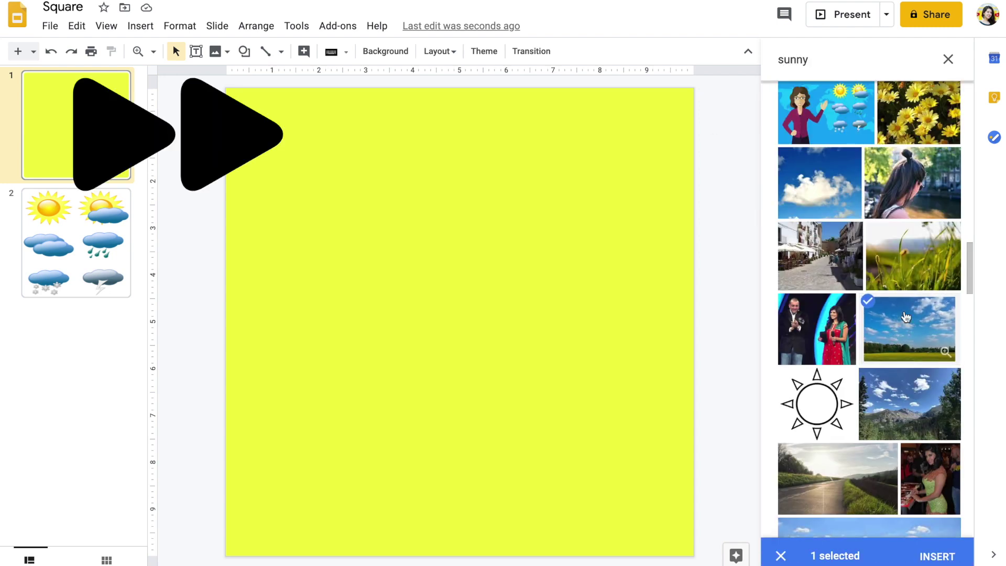
click(931, 555)
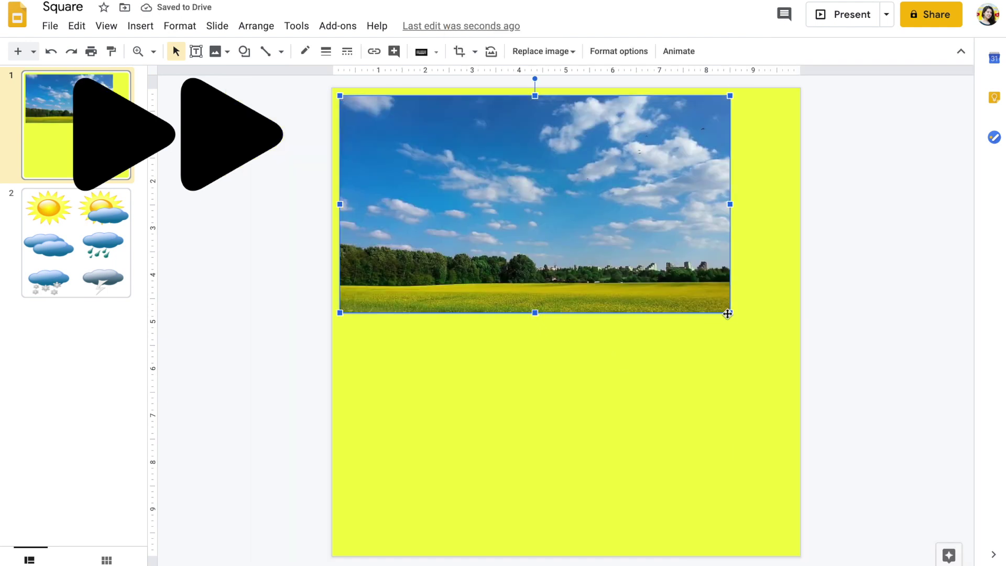
Move and stretch the sky photo so it covers all of slide 1
drag(730, 312, 799, 392)
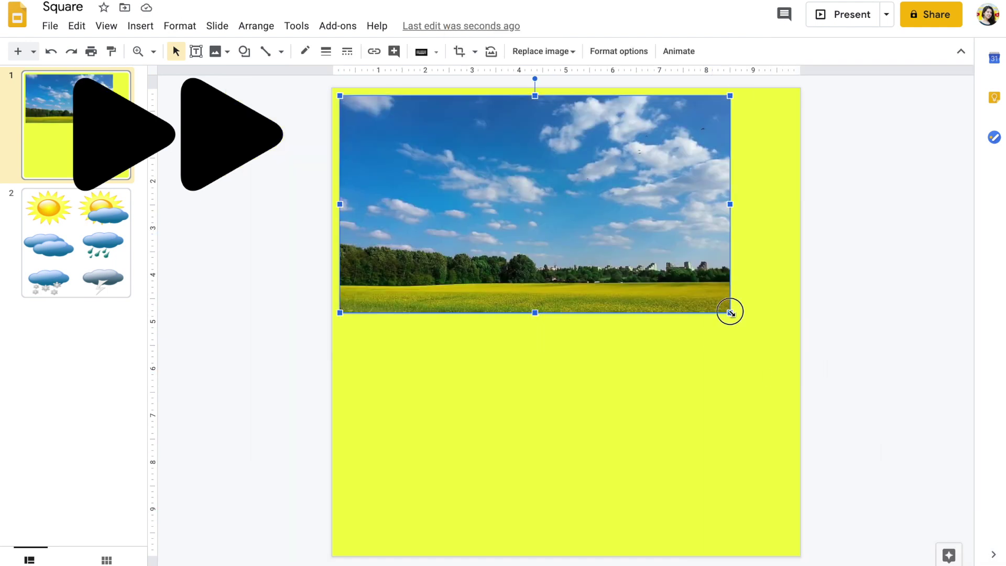
drag(729, 311, 892, 451)
drag(766, 325, 594, 318)
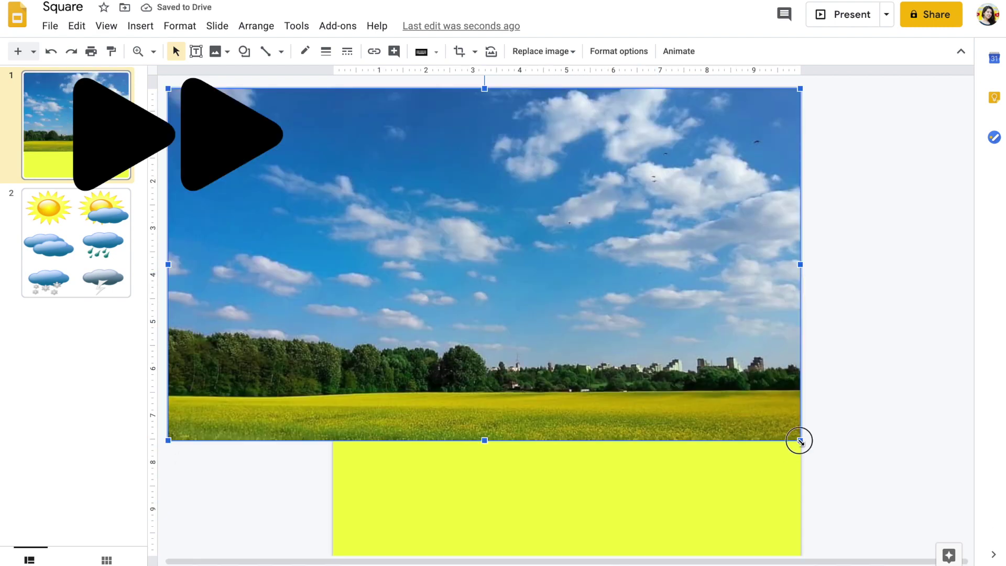
drag(800, 441, 914, 539)
drag(638, 357, 597, 350)
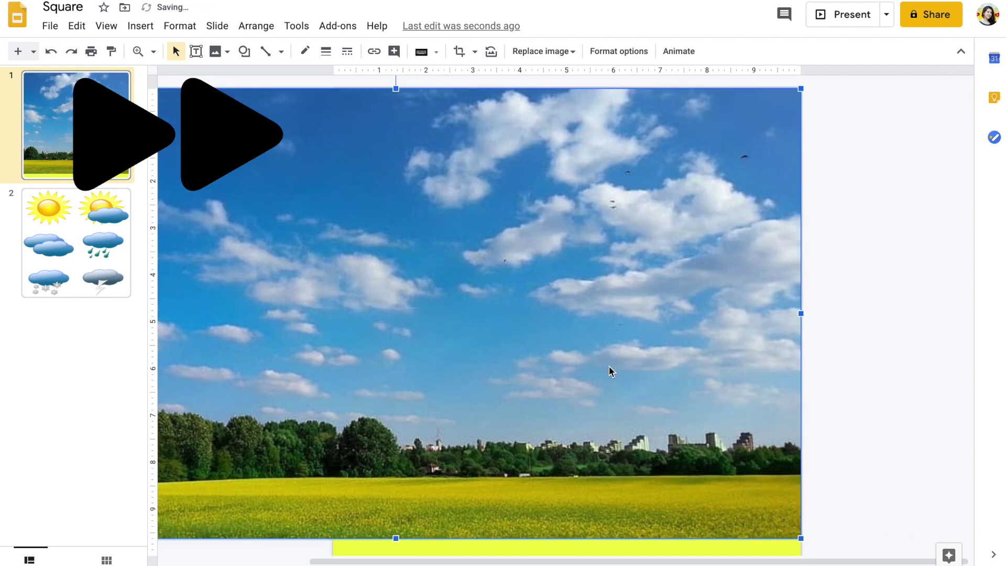
drag(801, 539, 825, 557)
click(824, 557)
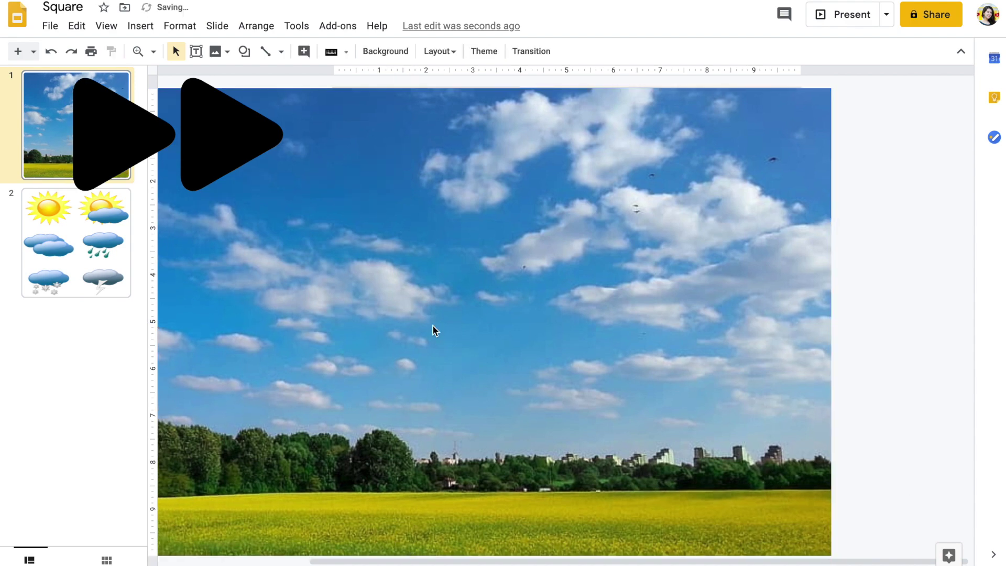
click(79, 244)
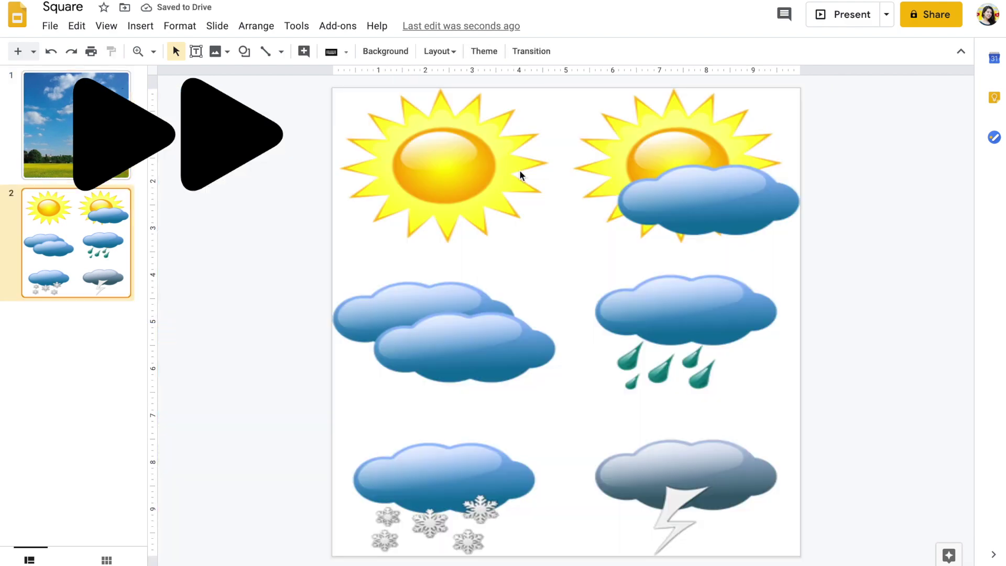
Insert the first 'rainy' web search photo and stretch it to cover slide 2 completely
click(215, 51)
click(270, 99)
text(rainy)
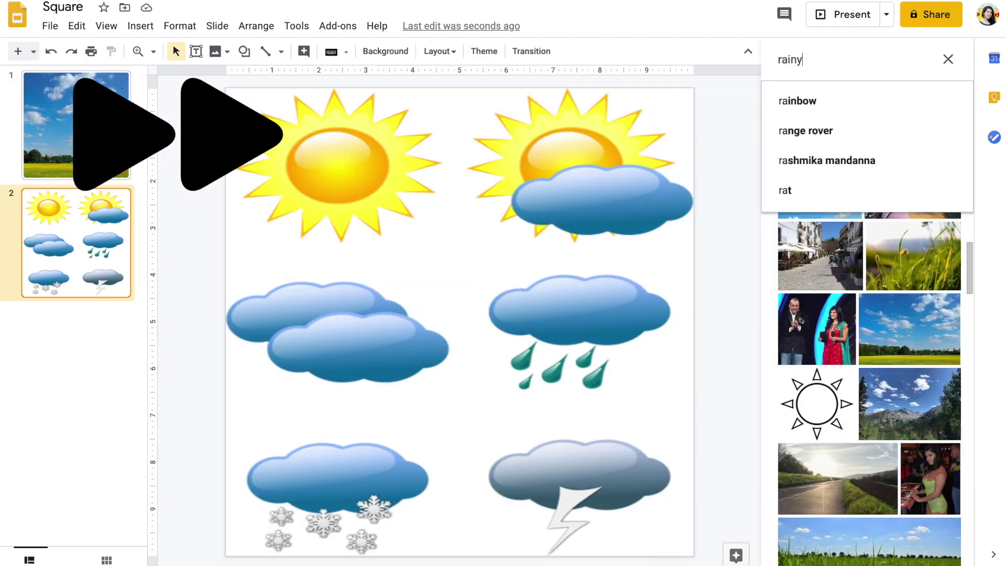
key(Return)
click(842, 132)
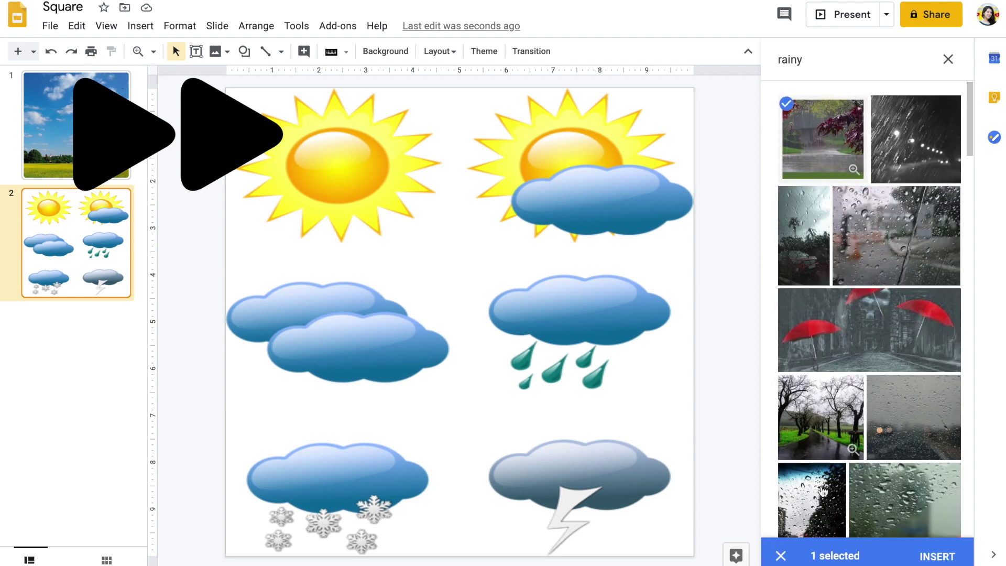
click(938, 550)
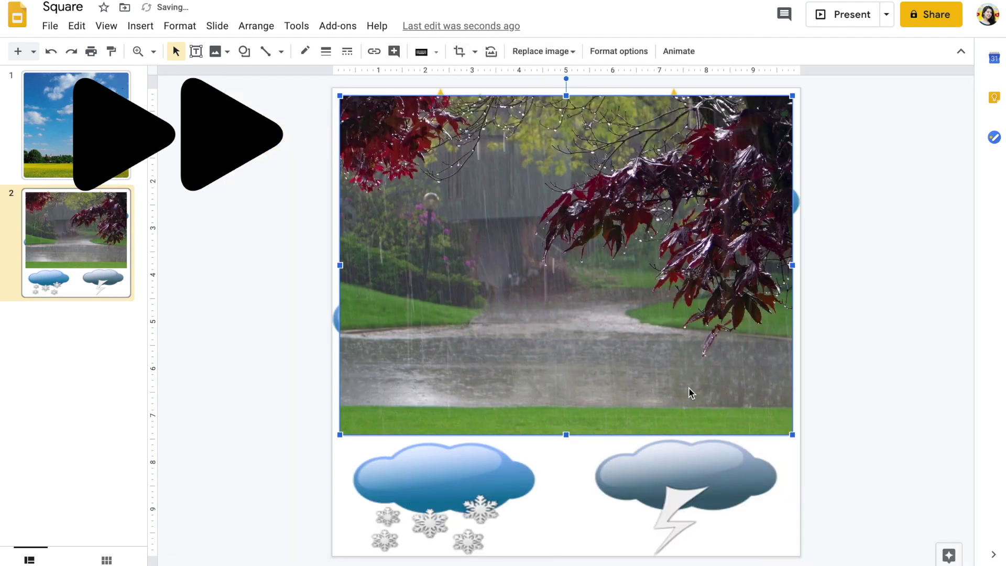
drag(602, 283, 588, 269)
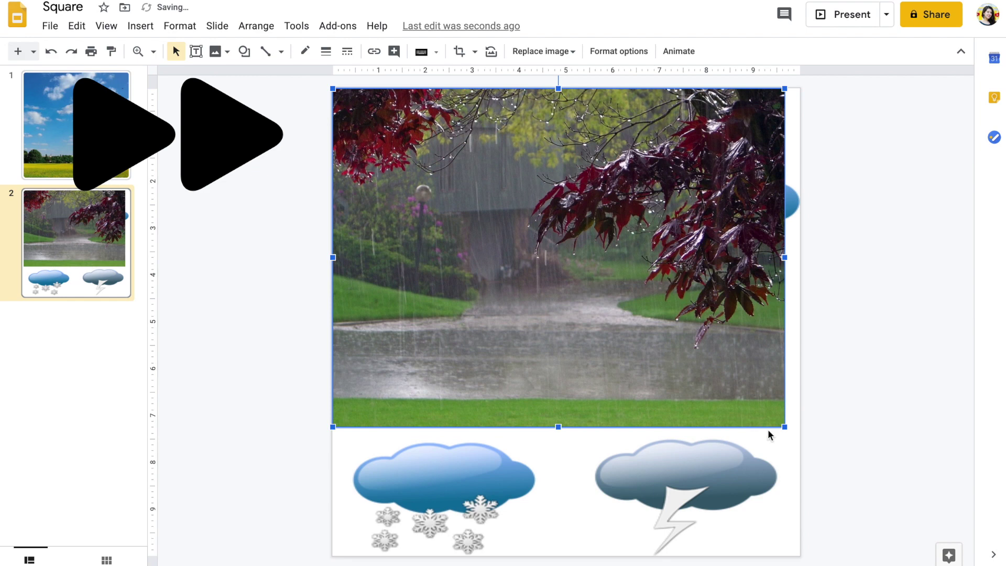
drag(784, 426, 955, 544)
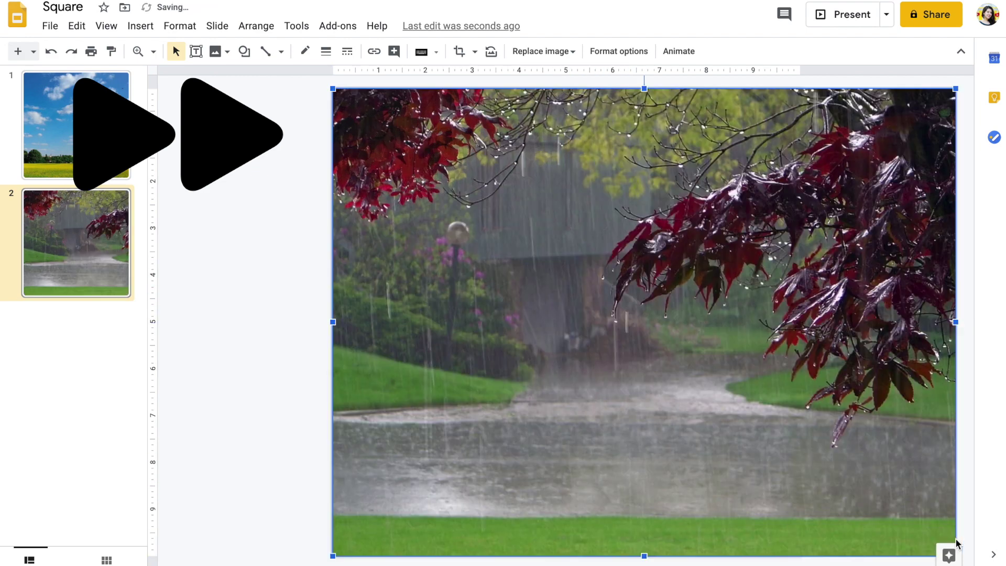
click(247, 332)
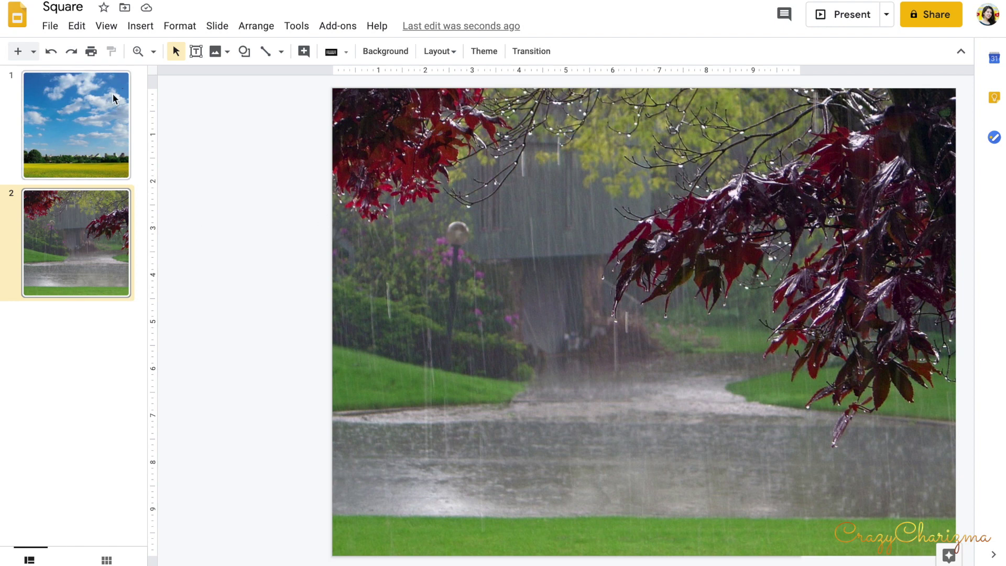
click(26, 121)
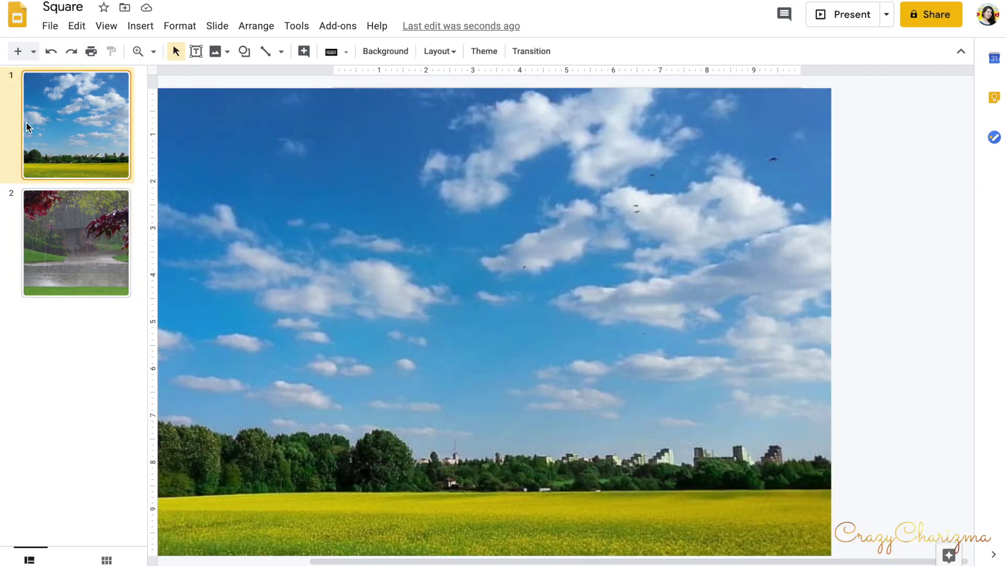
Download the sunny first slide as a JPEG image
click(50, 26)
mouse_move(85, 196)
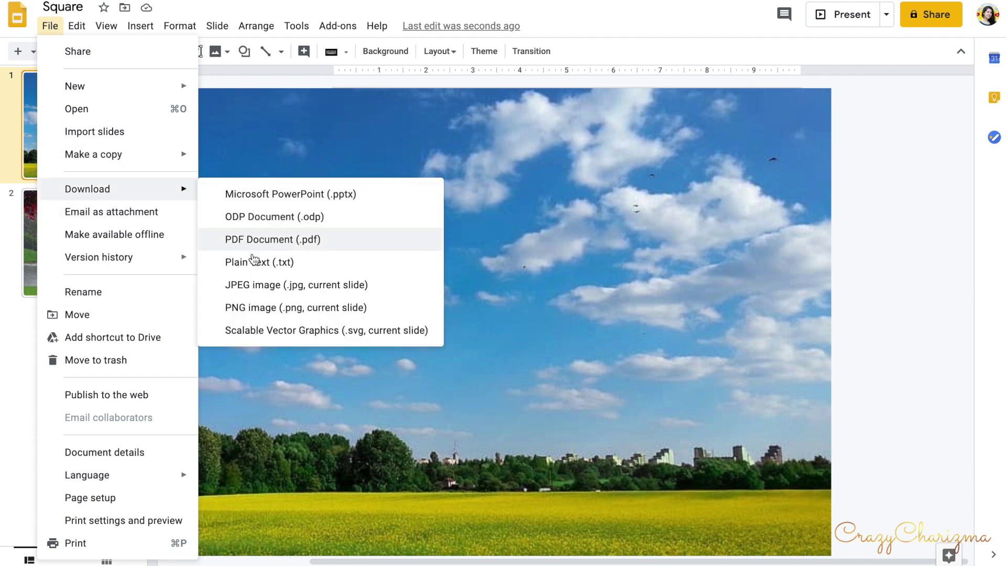
click(265, 284)
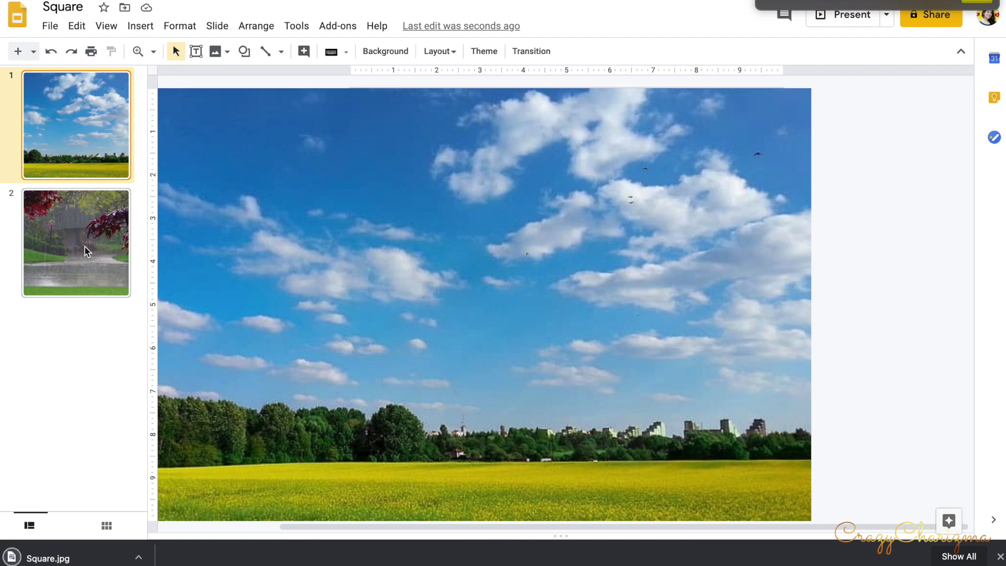
Download the rainy second slide as a JPEG image
click(84, 246)
click(50, 25)
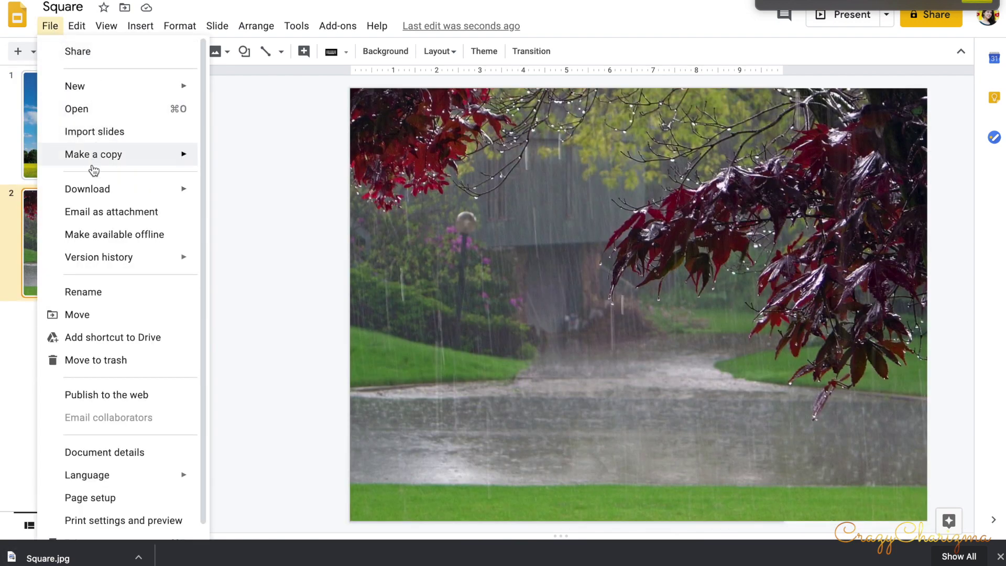
mouse_move(89, 189)
click(246, 286)
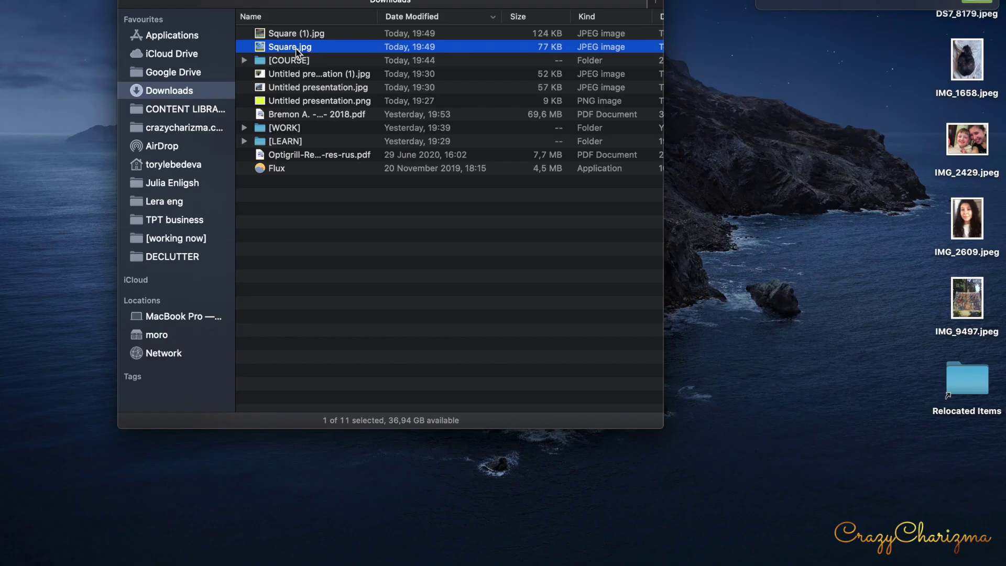
Preview Square.jpg and Square (1).jpg in Quick Look
key(space)
key(Up)
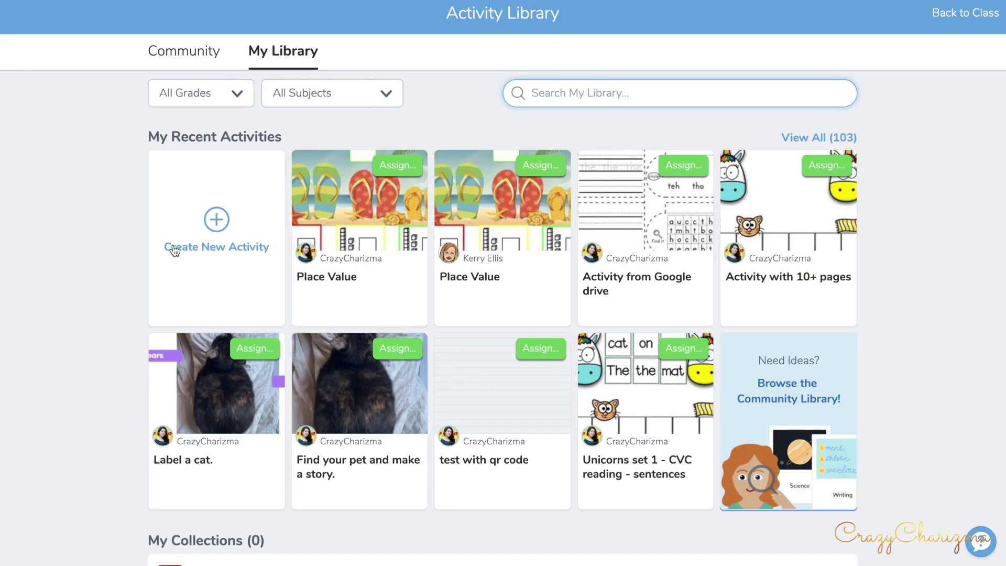
Start a new activity named 'Google slides: weather'
click(216, 229)
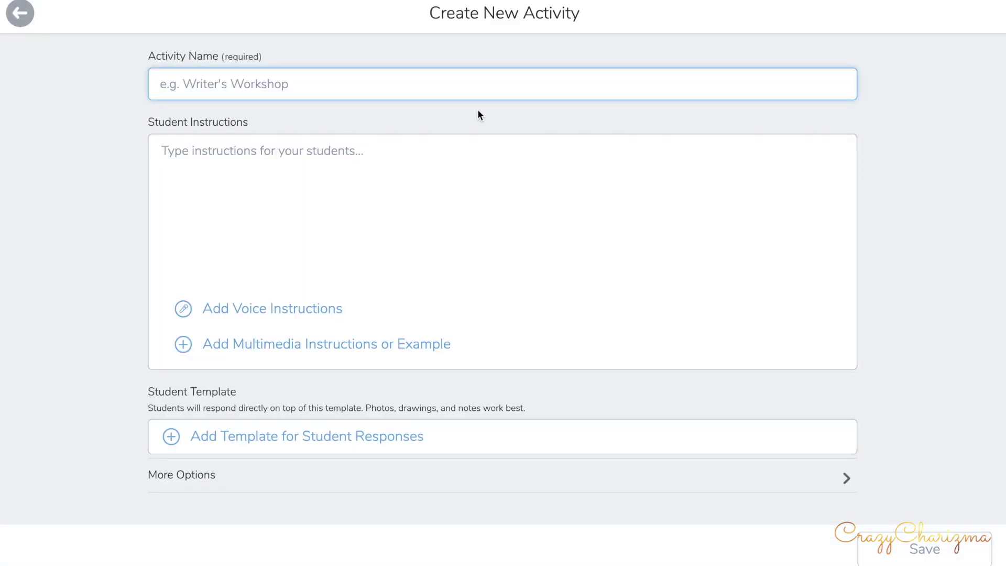
text(Google)
key(Down)
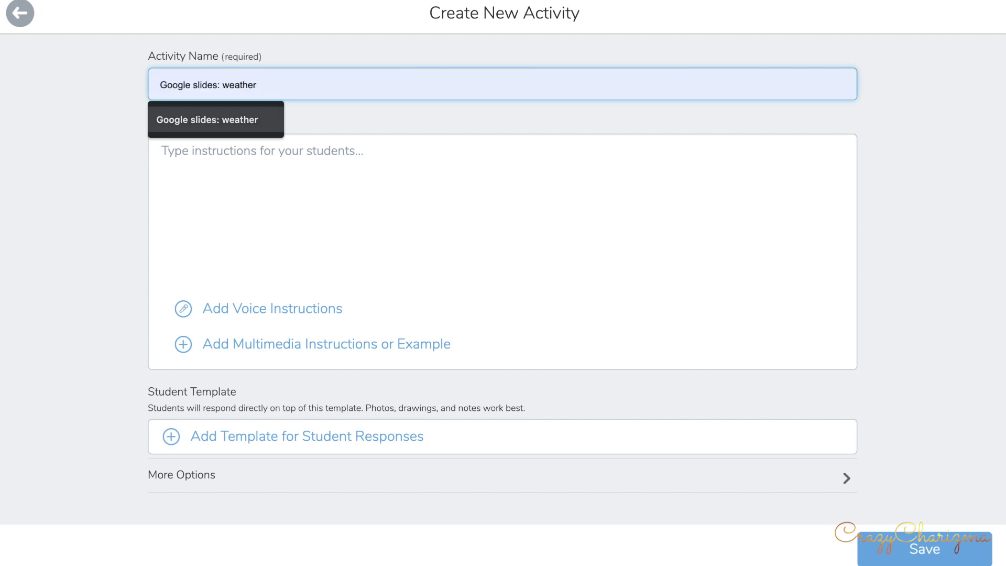
key(Return)
Upload Untitled presentation.png as the activity's student template
click(276, 442)
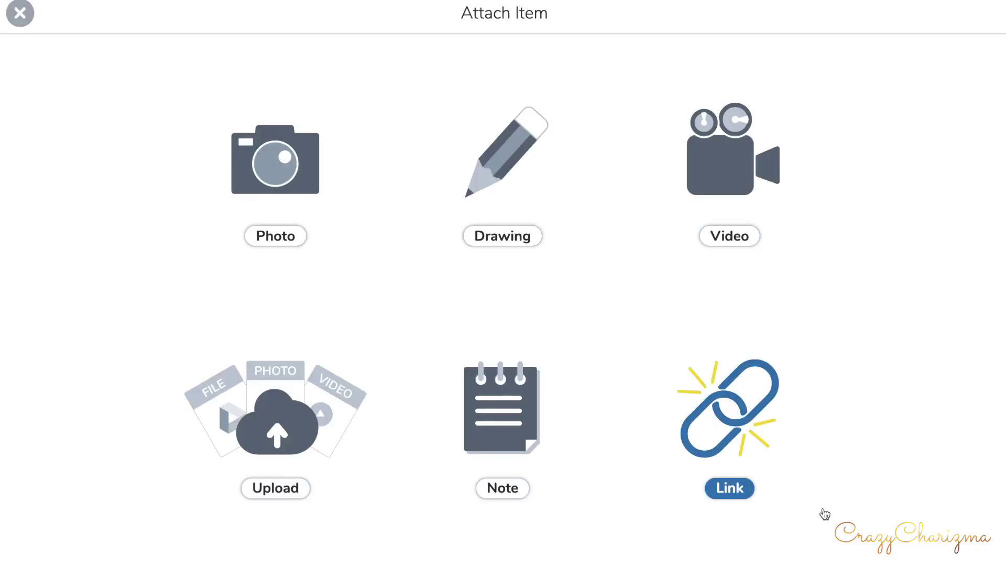
click(288, 415)
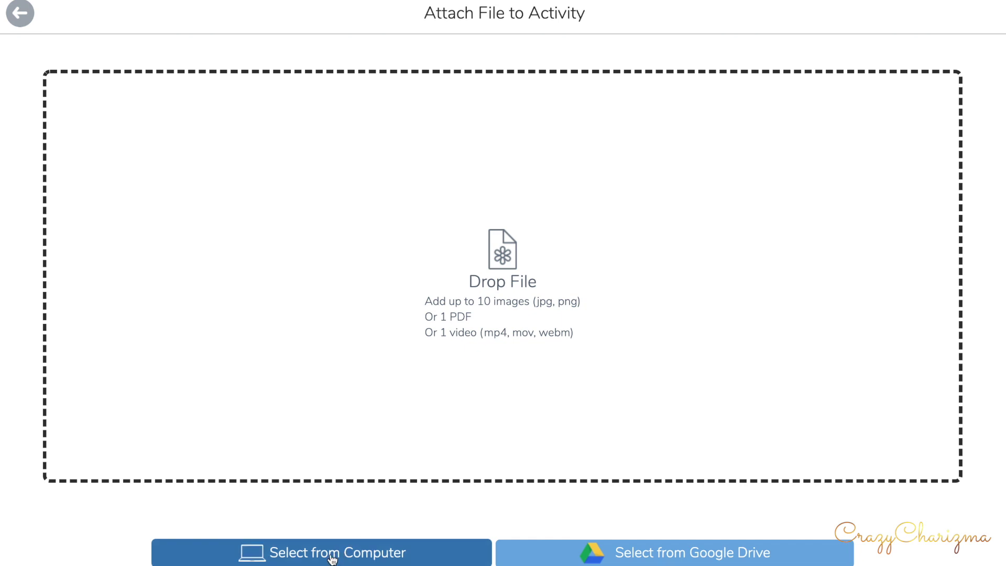
click(332, 557)
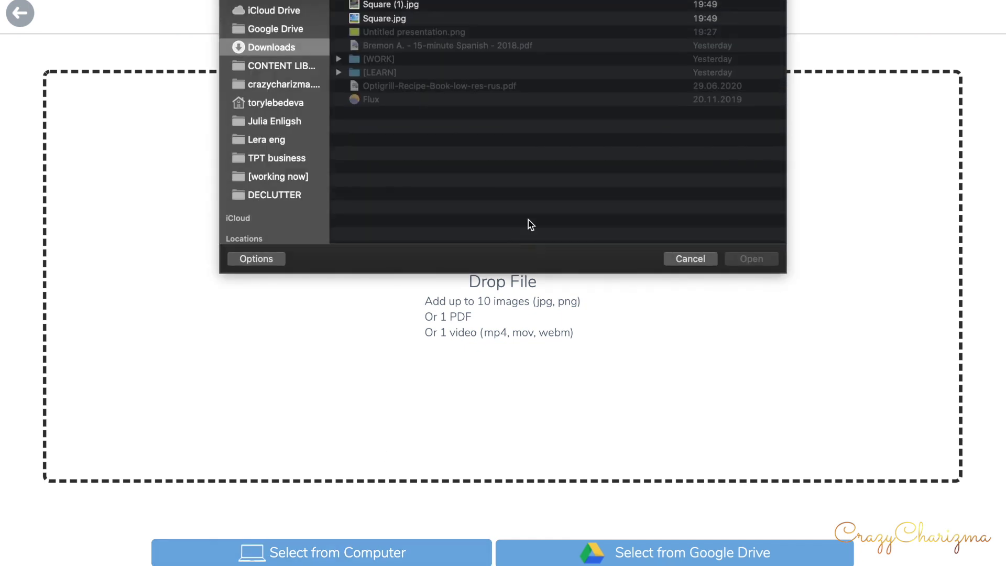
click(398, 33)
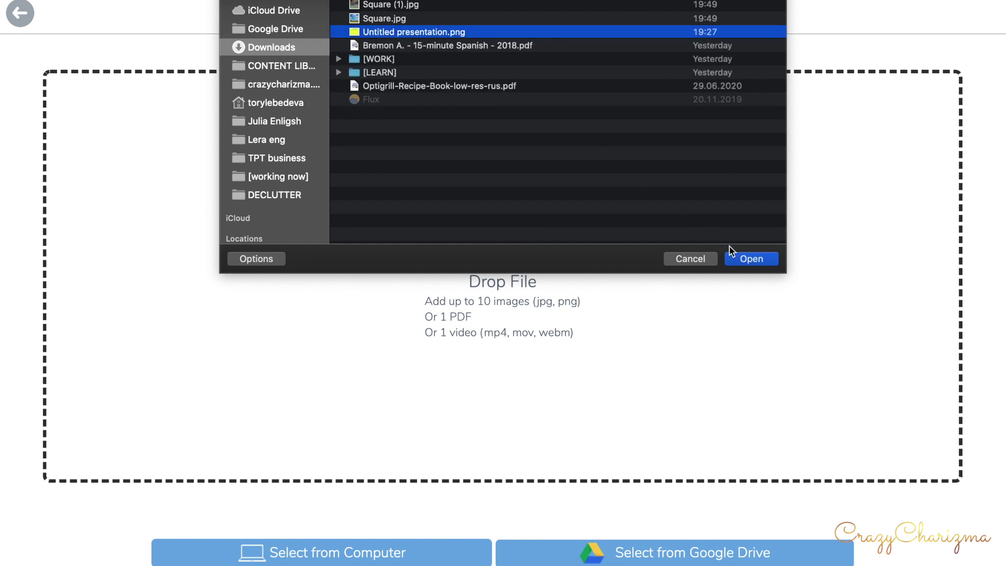
click(734, 258)
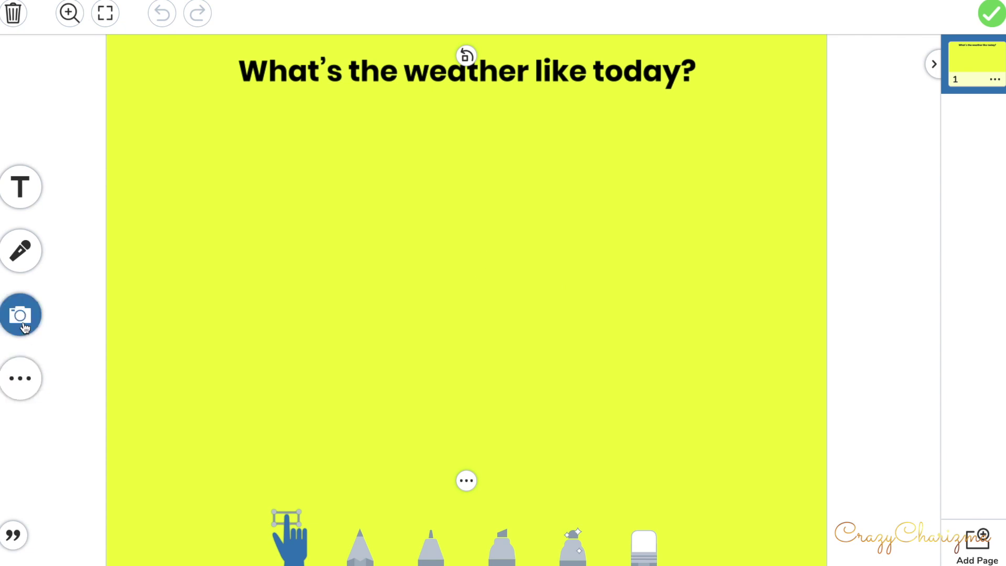
Add the Square.jpg and Square (1).jpg photos to the page
click(23, 326)
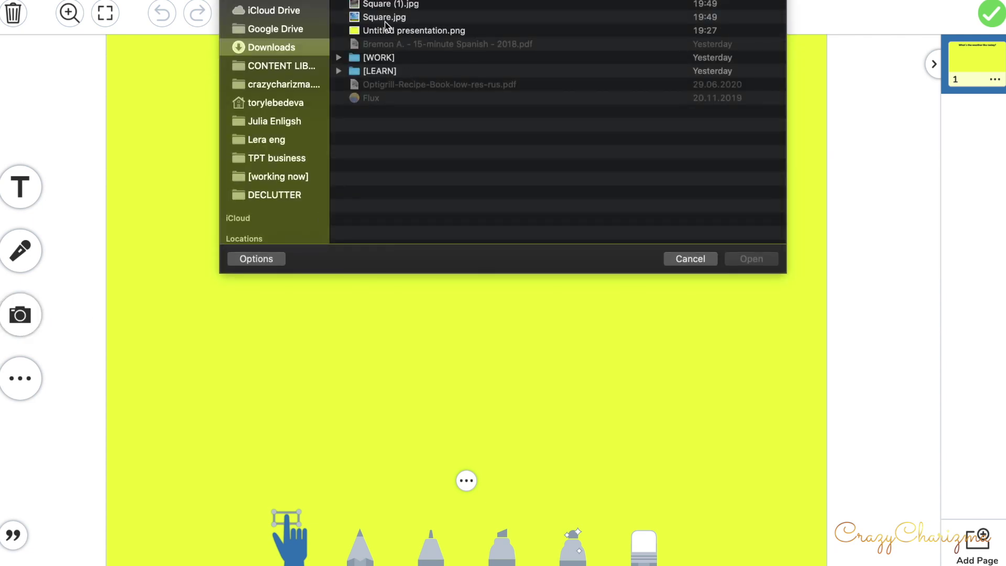
click(386, 21)
shift+click(383, 5)
key(Return)
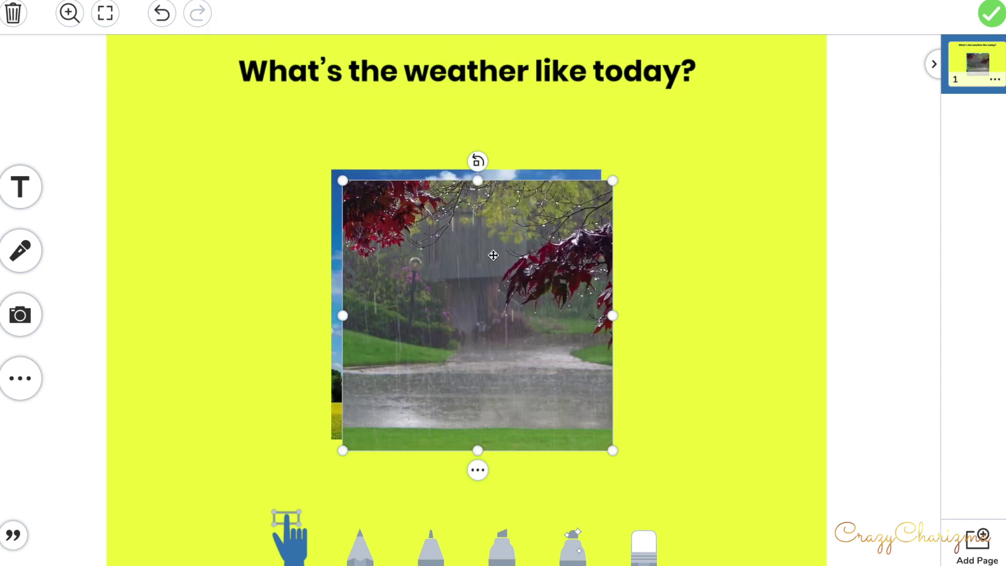
Shrink both photos and place them top left and right, with a text box between
drag(492, 253, 690, 246)
click(440, 250)
drag(439, 250, 233, 220)
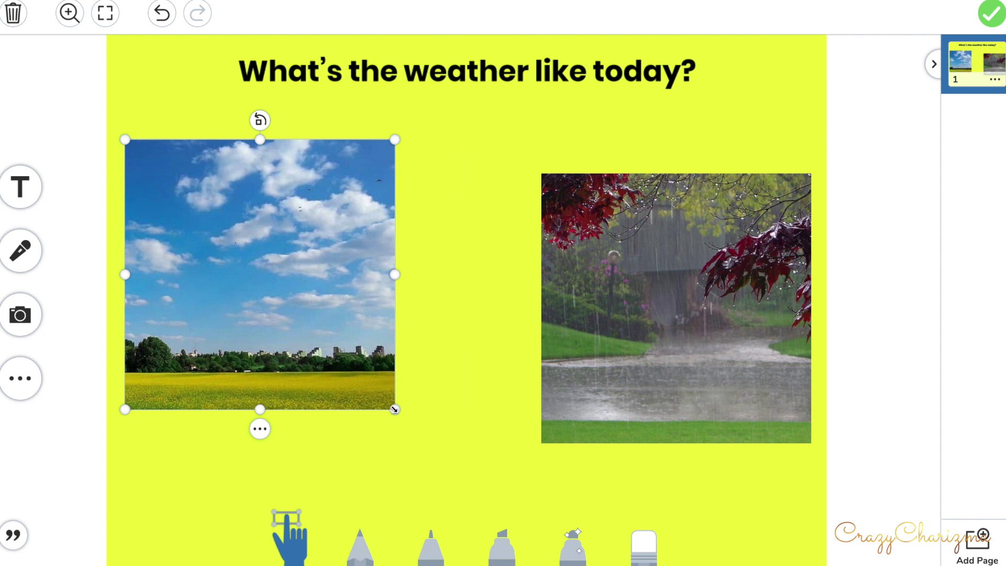
drag(394, 409, 257, 272)
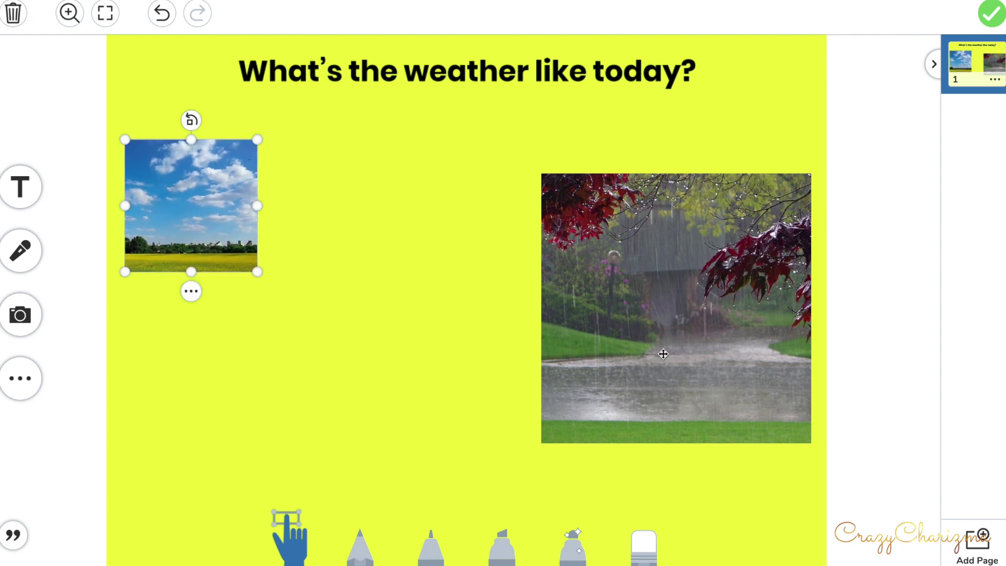
drag(708, 364, 438, 287)
drag(367, 252, 727, 197)
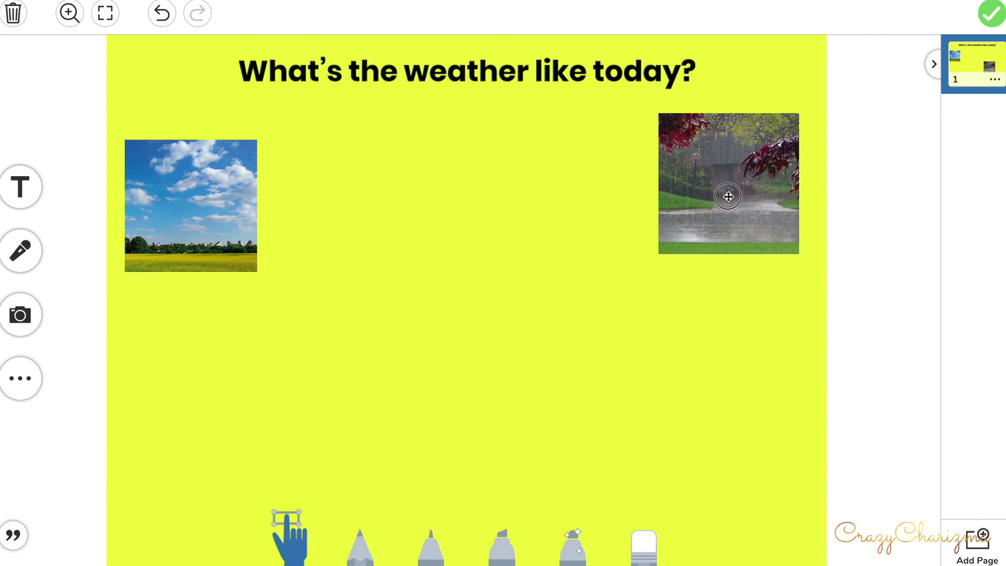
drag(219, 197, 218, 191)
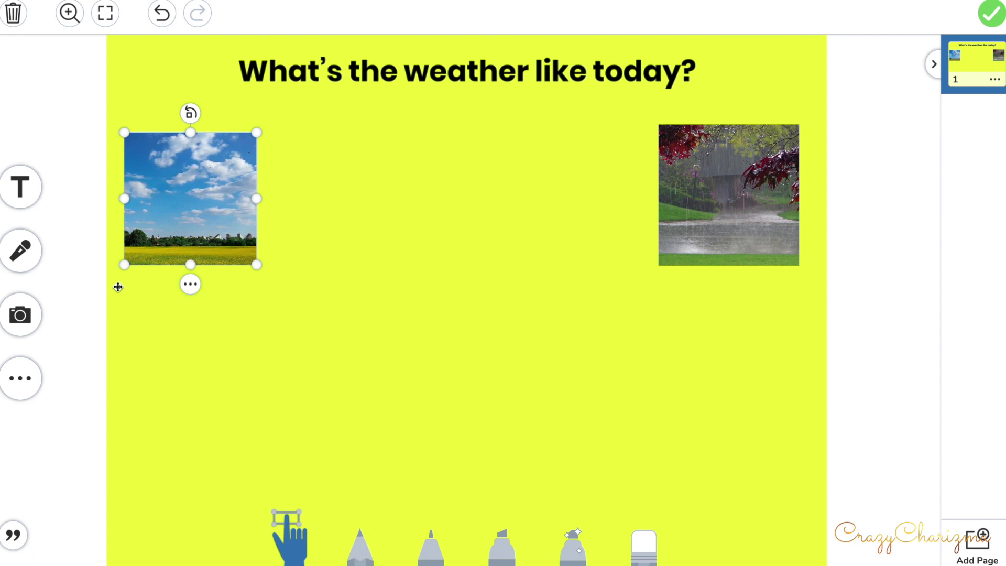
click(40, 195)
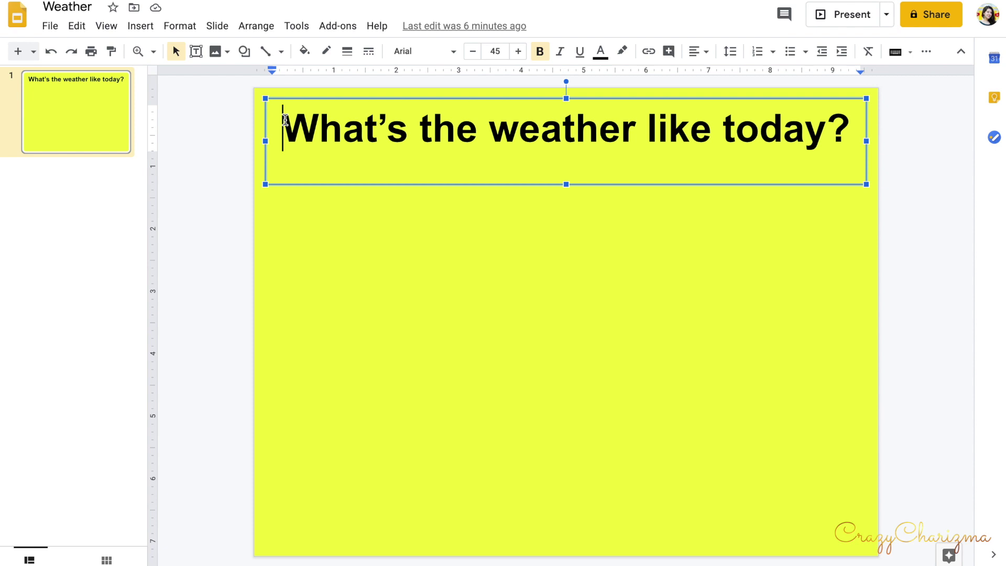
Give the title box a 3px black border
key(ctrl+a)
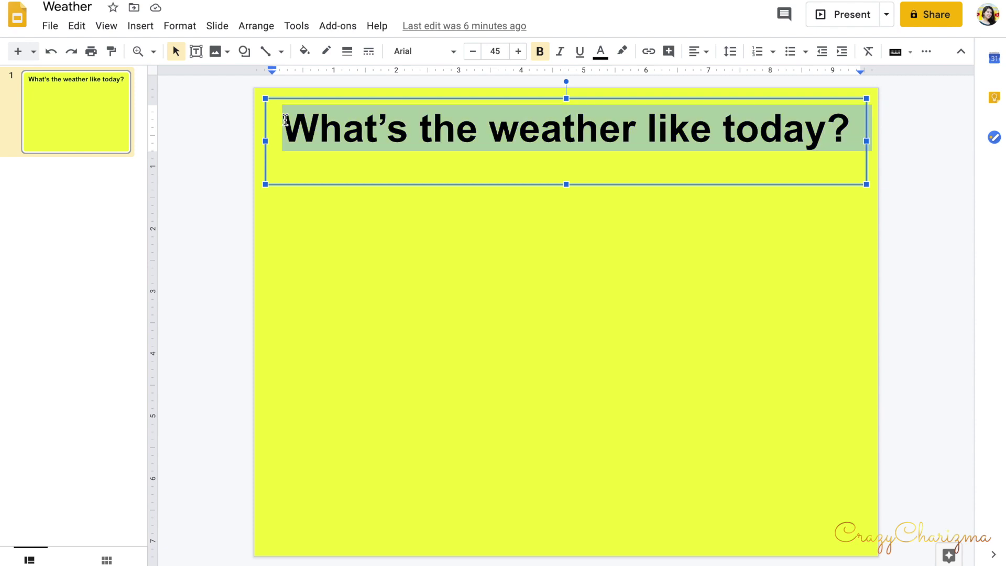
click(326, 52)
click(330, 100)
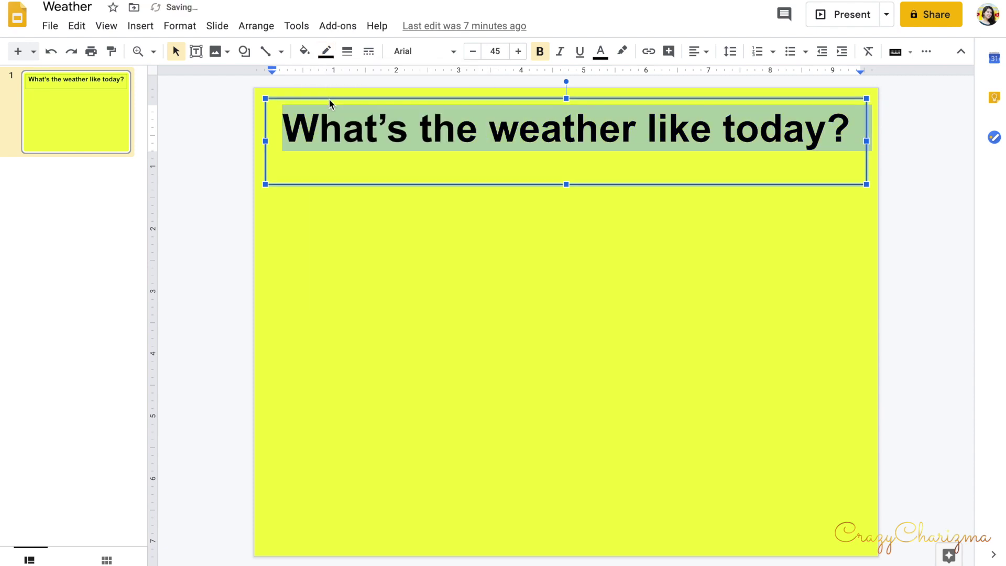
click(316, 239)
click(320, 176)
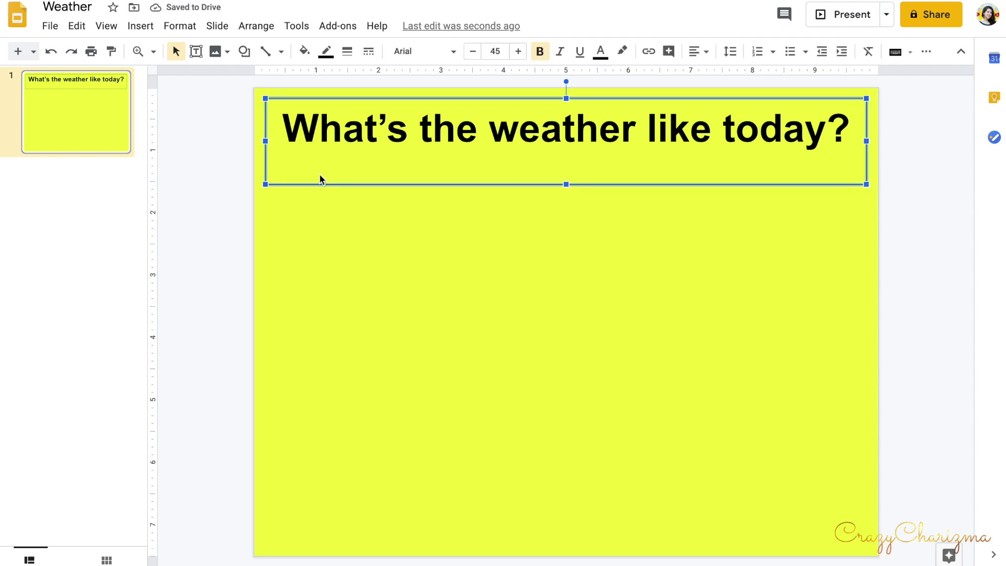
click(347, 50)
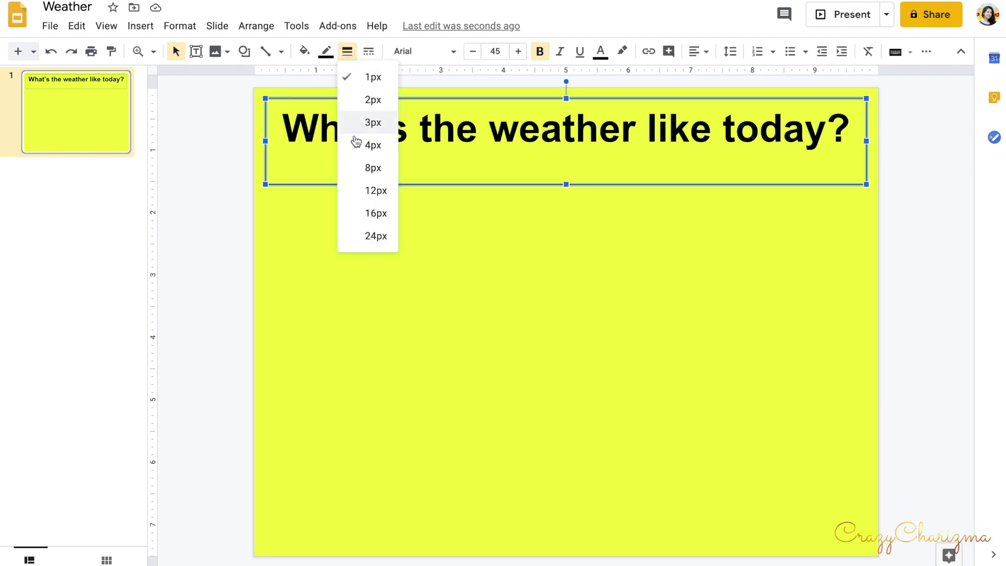
click(355, 137)
click(334, 255)
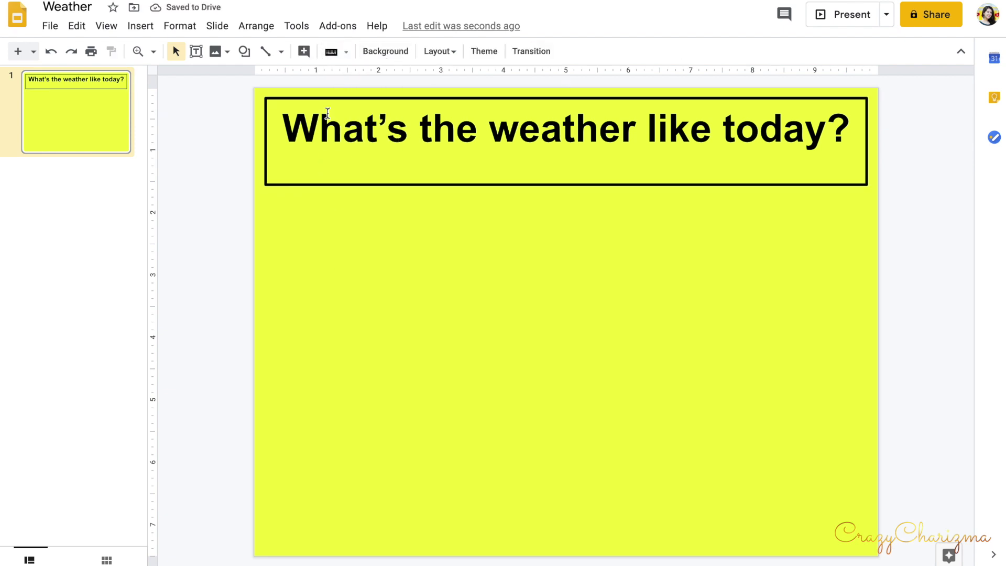
Fill the title box teal and make its text white
click(327, 113)
click(304, 51)
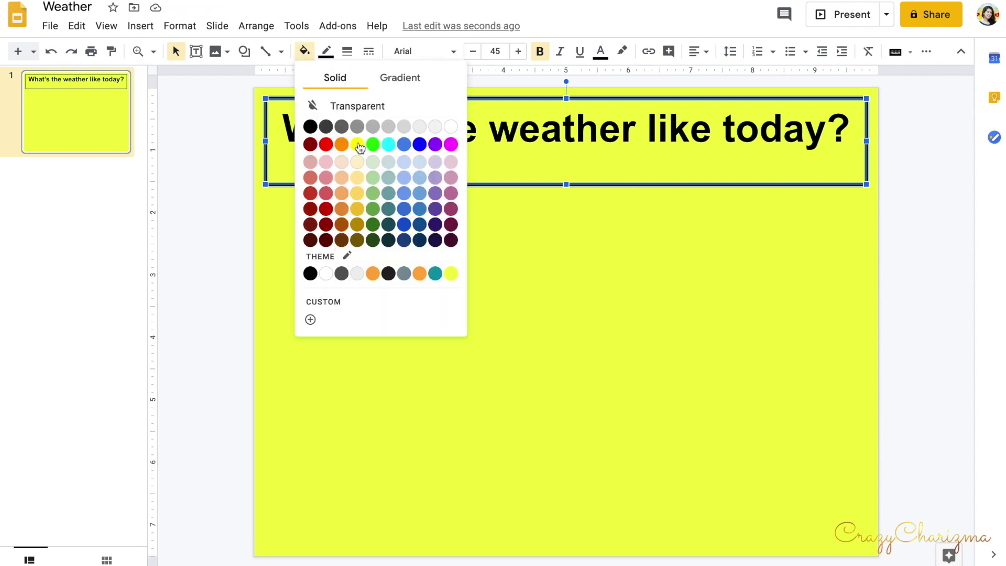
click(434, 273)
click(323, 247)
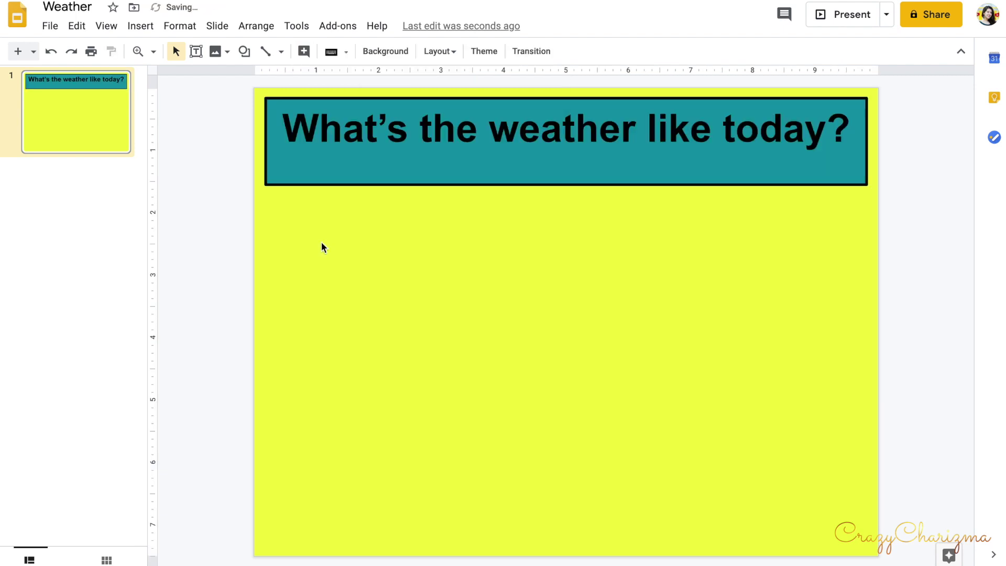
click(337, 134)
click(600, 51)
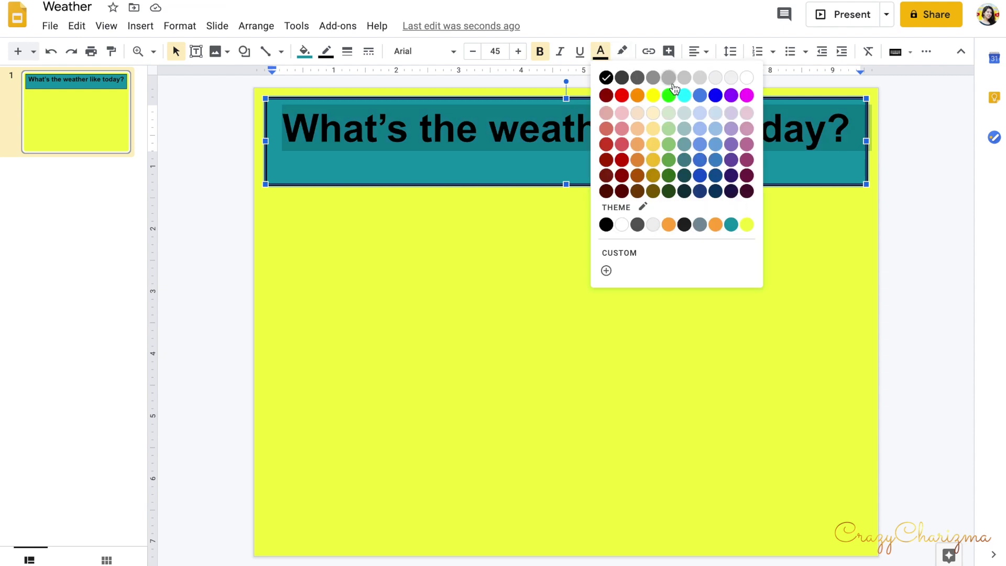
click(747, 77)
click(639, 223)
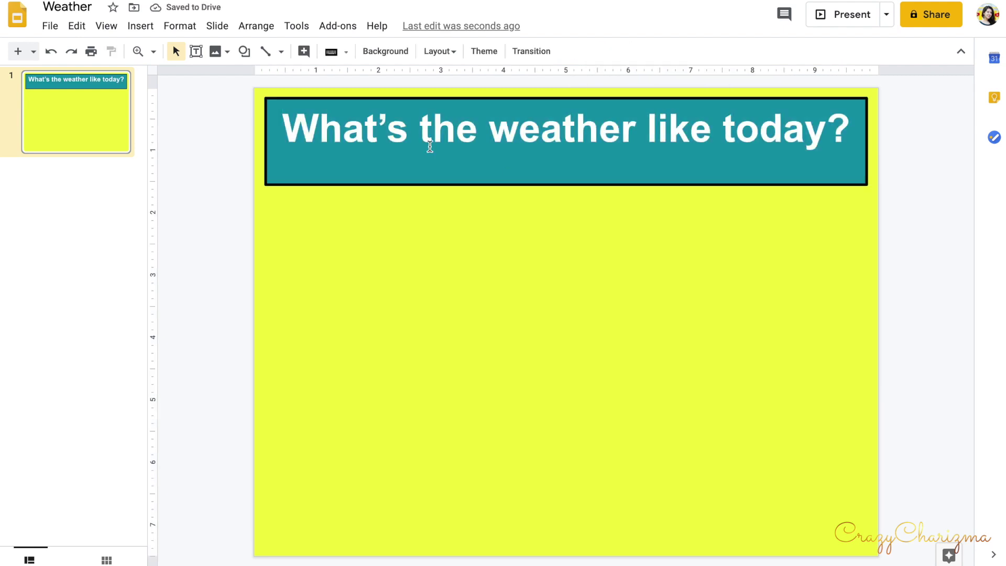
click(216, 52)
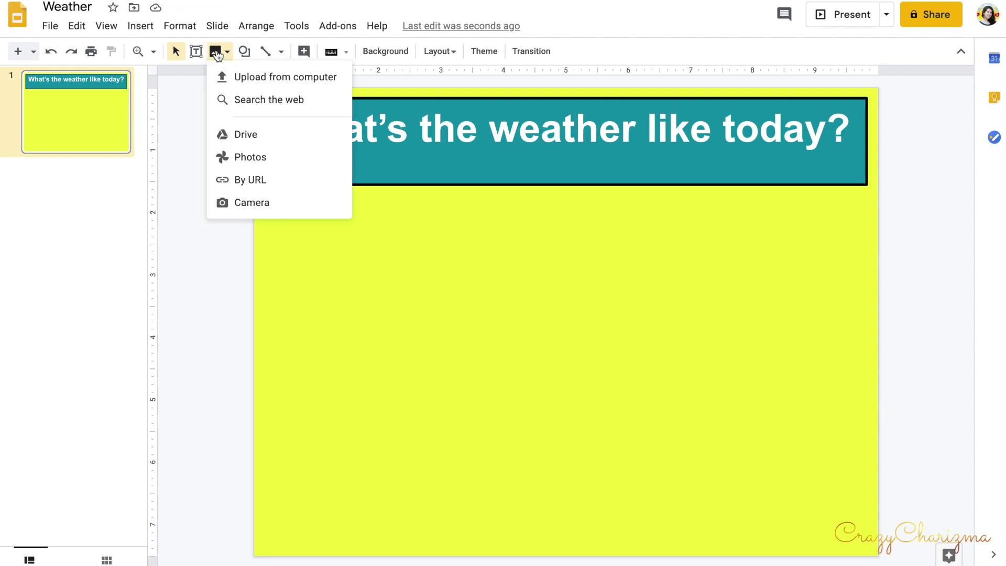
Insert Square.jpg and Square (1).jpg from the computer into the slide
click(254, 78)
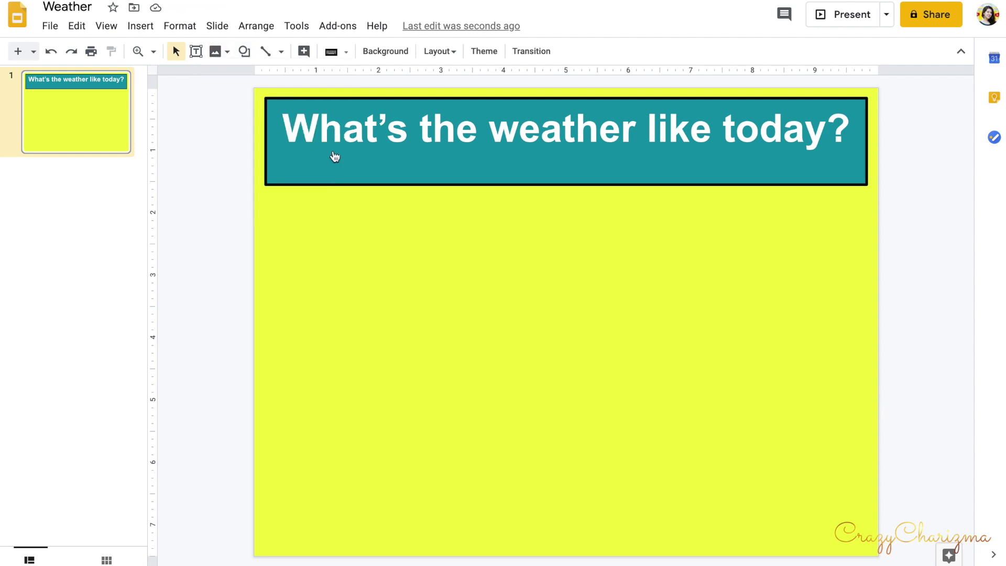
scroll(472, 105, up, 2)
click(393, 5)
shift+click(393, 18)
click(751, 220)
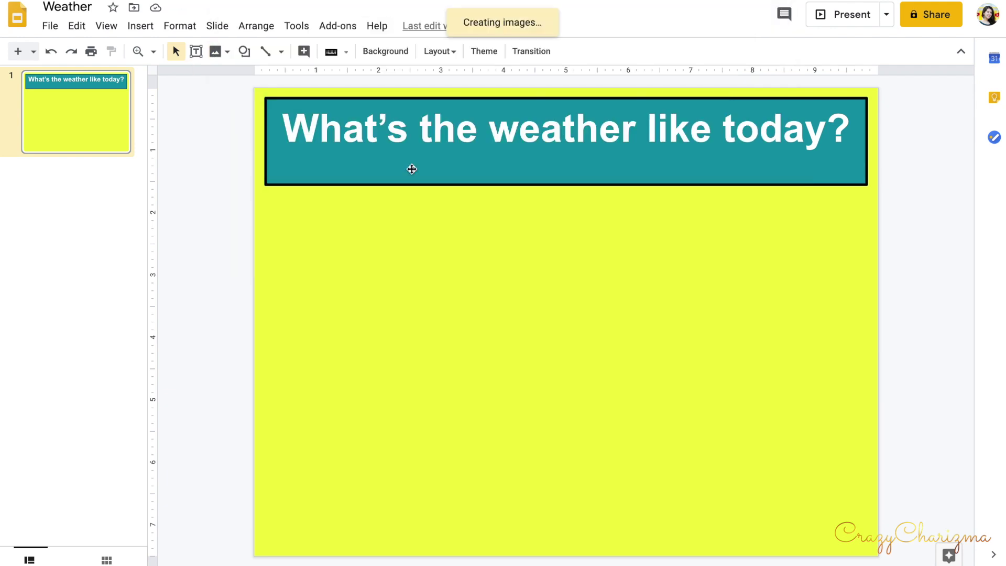
Resize the sky and rain photos to match and center them side by side
click(611, 540)
drag(615, 545, 468, 399)
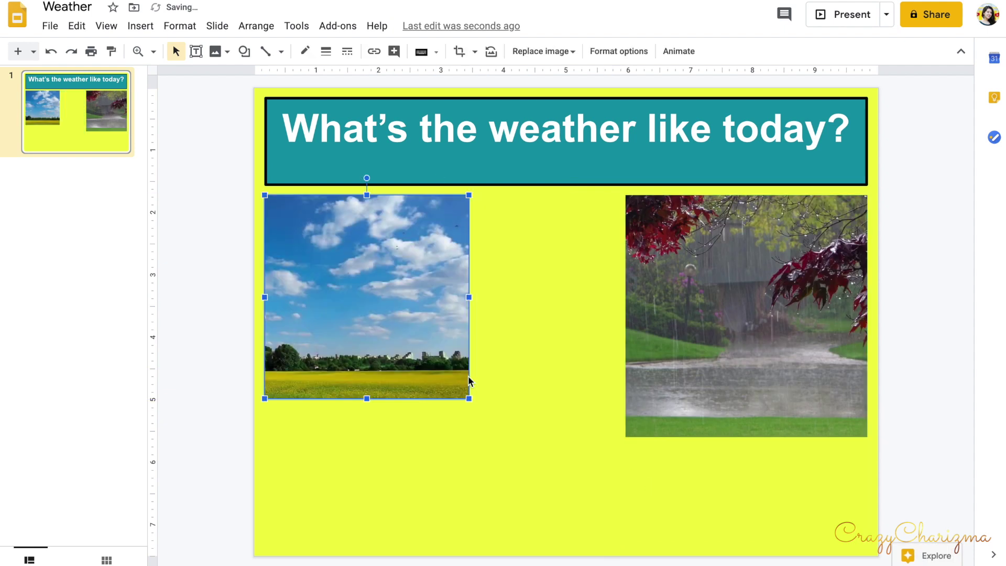
click(865, 430)
drag(868, 432, 830, 398)
drag(765, 302, 742, 295)
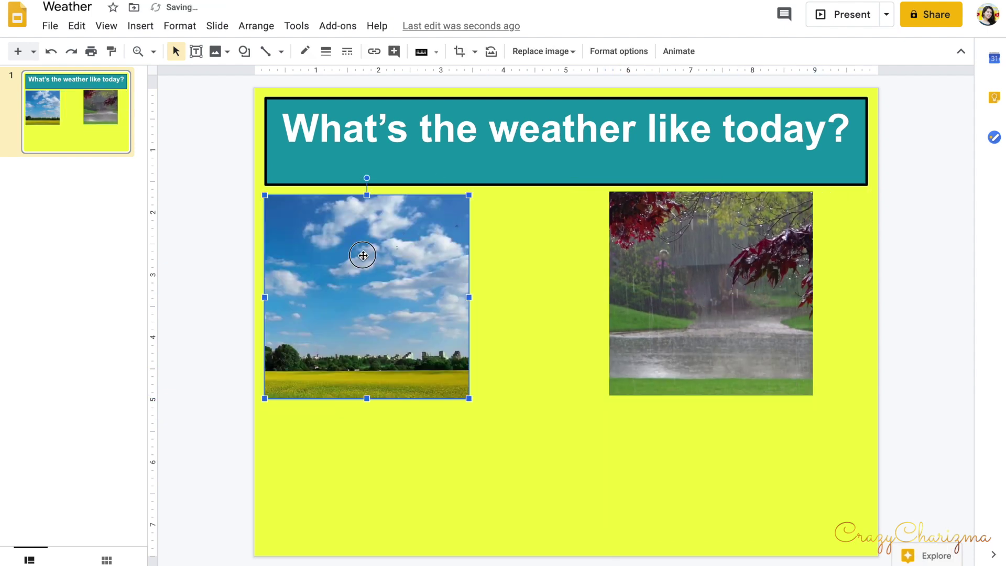
drag(363, 254, 430, 250)
drag(298, 274, 668, 283)
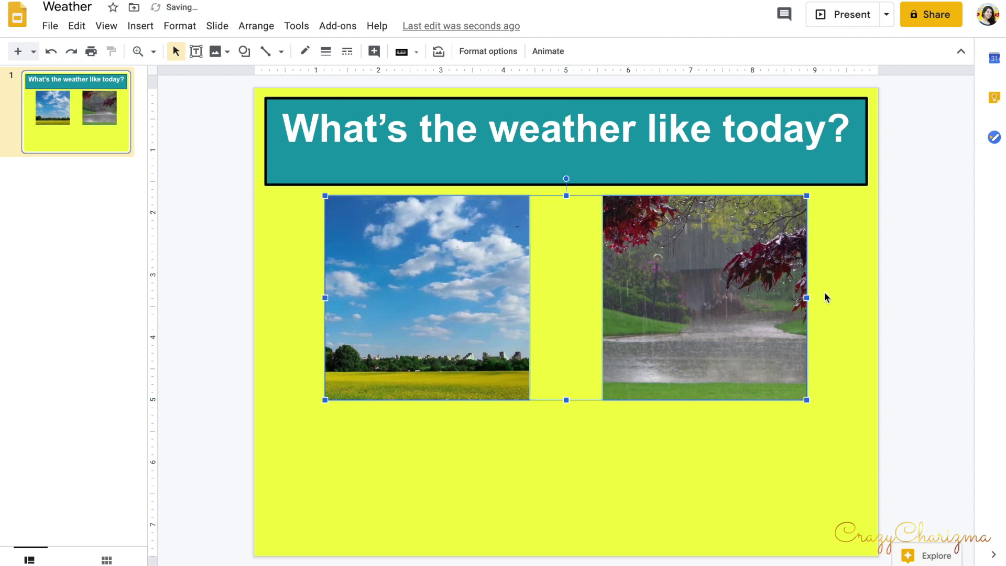
click(250, 363)
Give both the sky and rain photos a black border
click(512, 269)
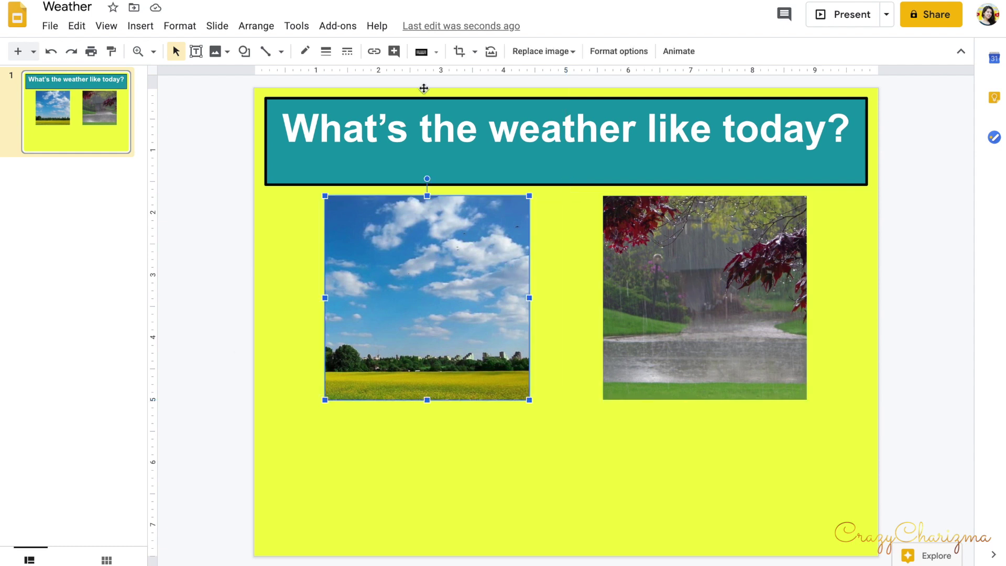
click(304, 51)
click(310, 101)
click(270, 236)
click(346, 221)
click(613, 231)
click(326, 51)
click(352, 122)
click(574, 222)
click(613, 230)
click(304, 51)
click(311, 100)
click(542, 260)
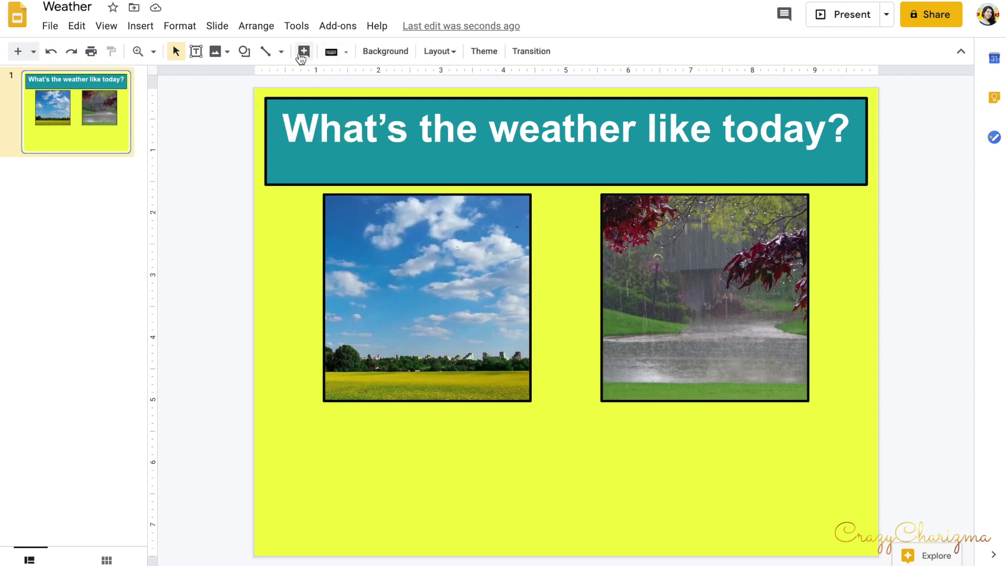
Draw a small yellow sun shape left of the sky photo
click(244, 51)
mouse_move(266, 83)
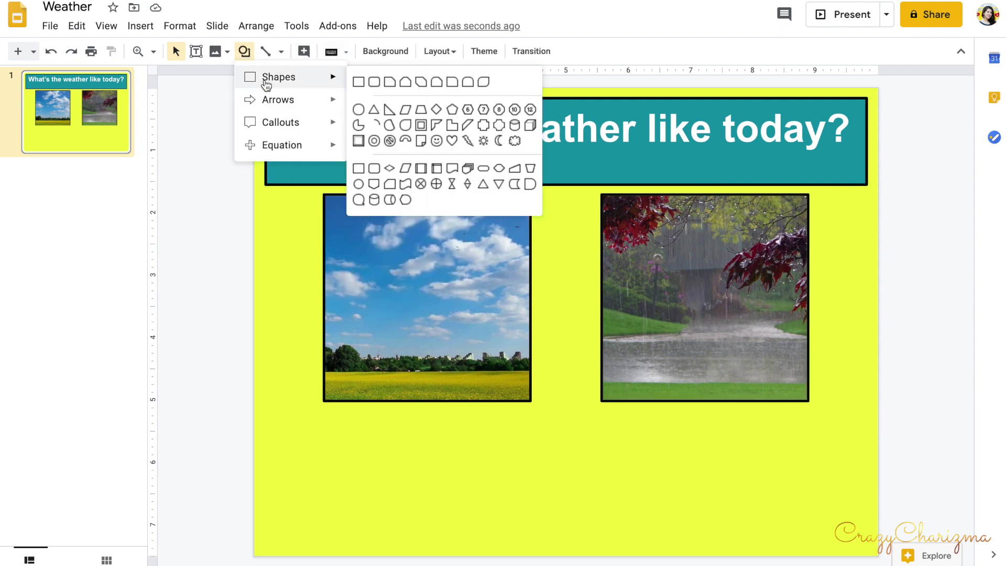
click(484, 140)
drag(268, 224, 296, 252)
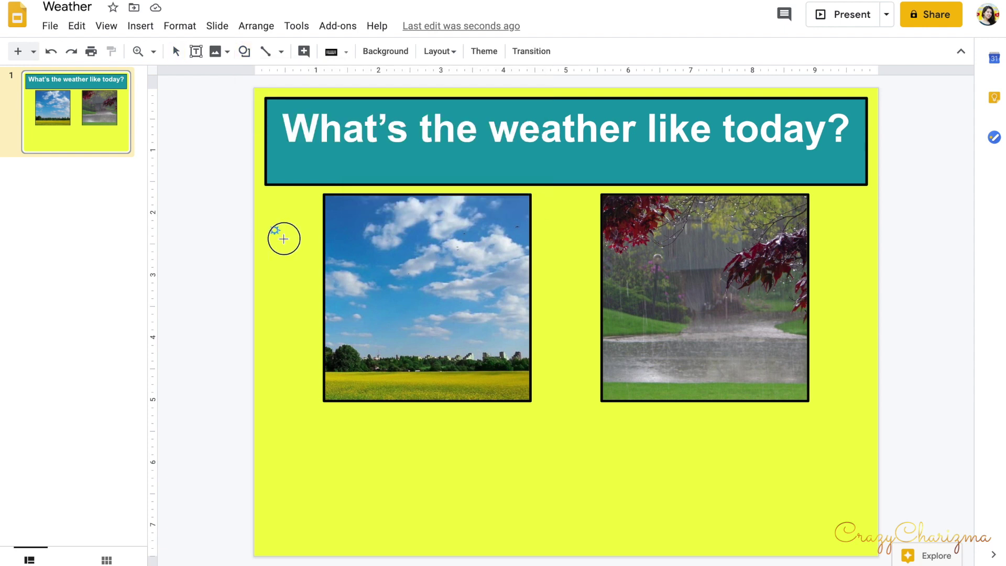
click(304, 50)
click(360, 124)
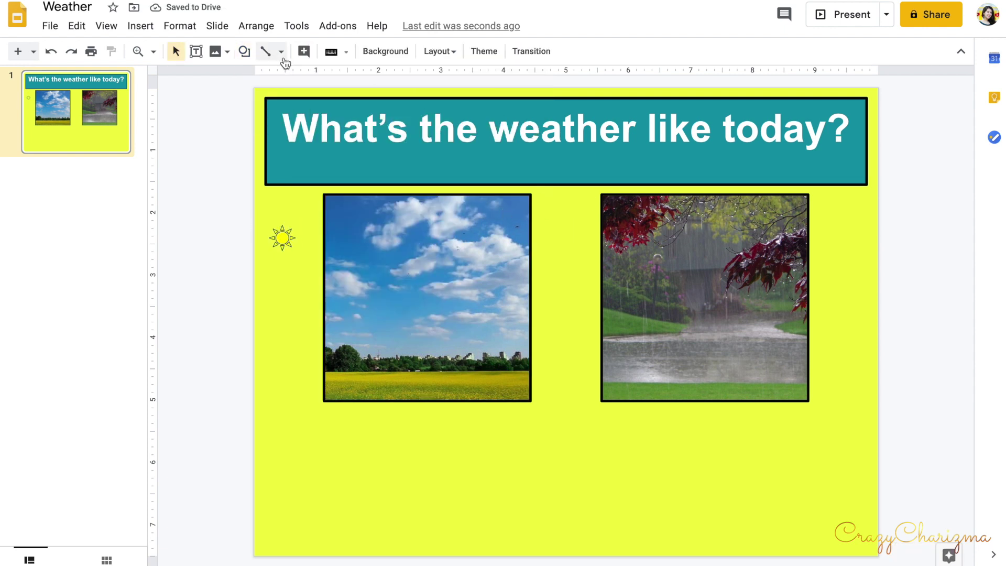
Add a black lightning bolt shape beside the sky photo
click(244, 50)
mouse_move(284, 82)
click(467, 141)
drag(550, 199, 576, 241)
click(306, 51)
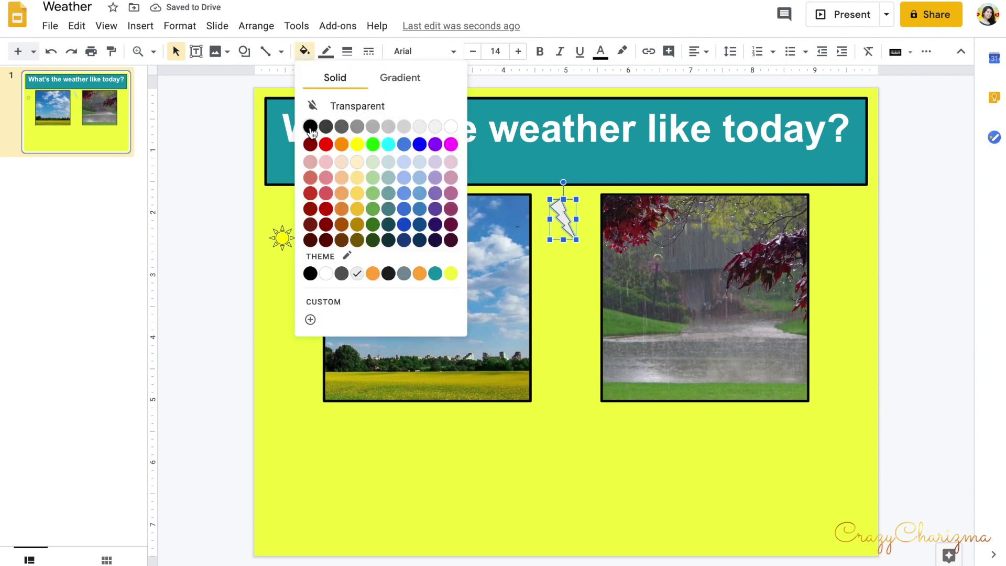
click(308, 63)
click(576, 251)
Add a black crescent moon shape right of the rainy photo
click(244, 50)
mouse_move(283, 75)
click(500, 140)
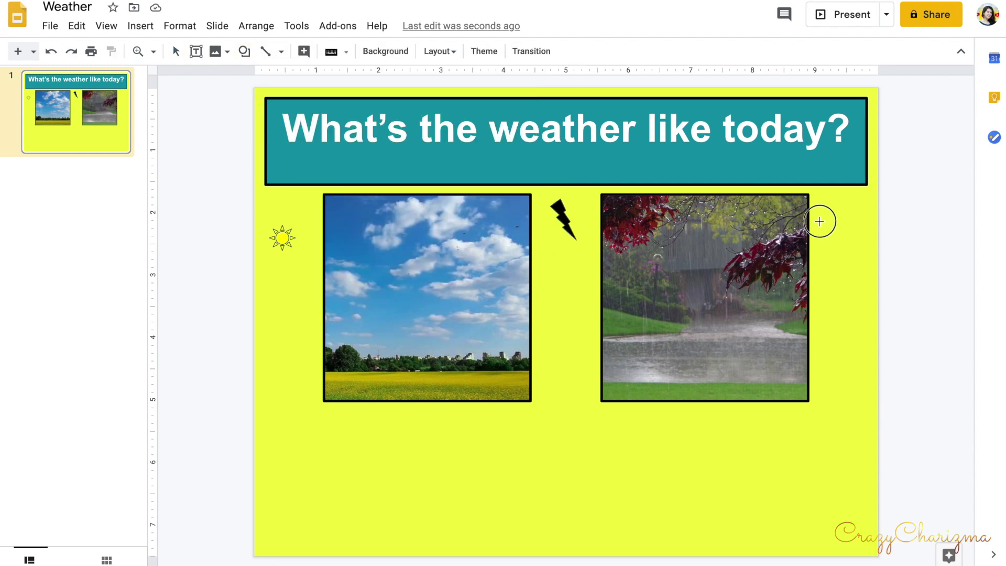
drag(820, 221, 856, 291)
click(304, 51)
click(308, 63)
key(Escape)
Fill the sun black and enlarge it
click(282, 238)
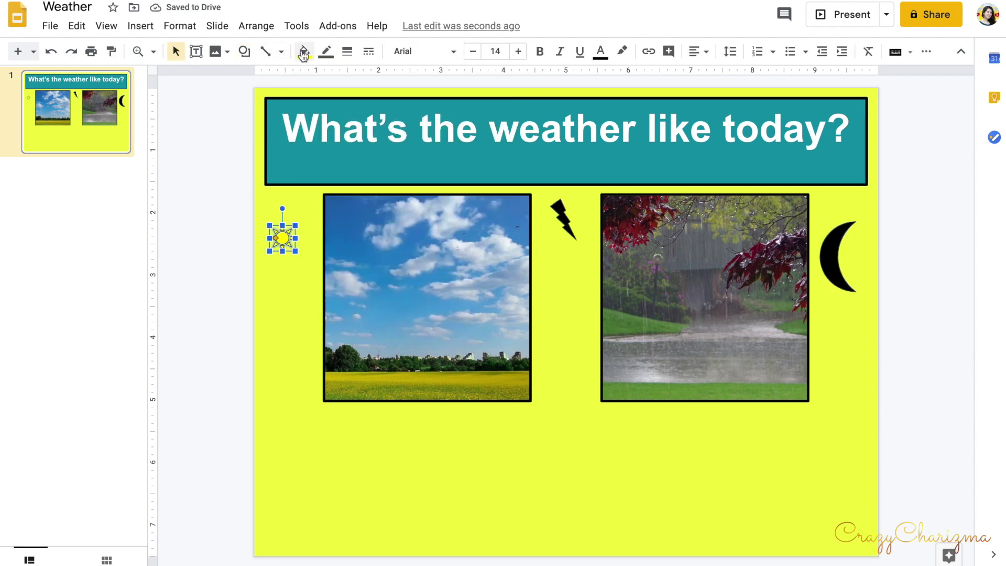
click(305, 51)
click(308, 63)
drag(297, 252, 313, 263)
click(295, 310)
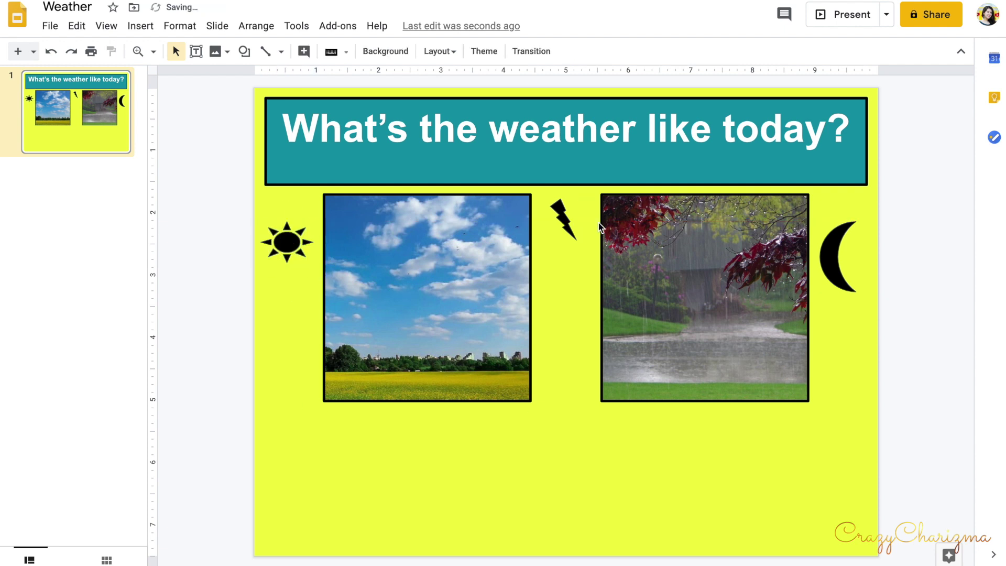
click(50, 26)
mouse_move(89, 190)
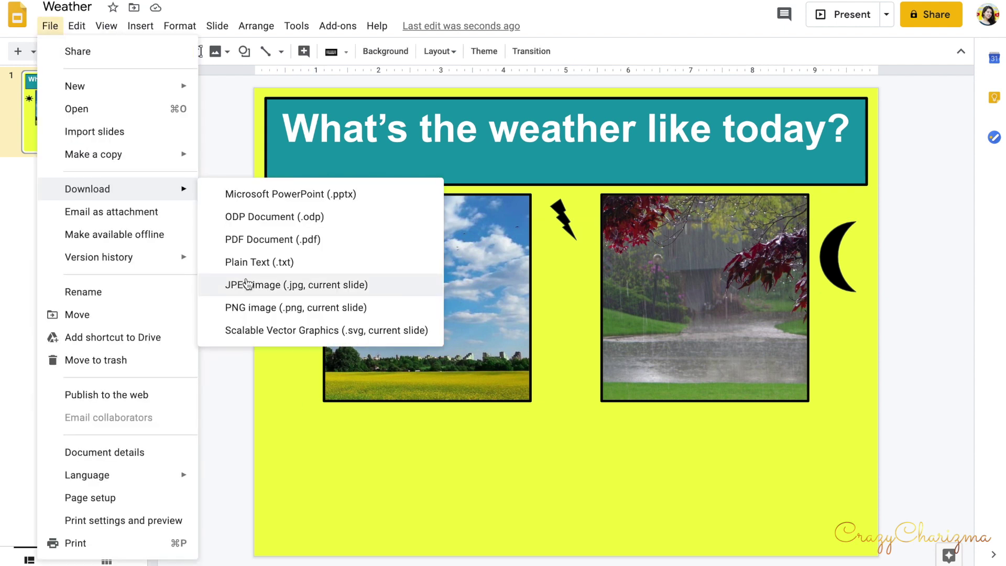
Download the current weather slide as the JPEG image Weather.jpg
click(274, 285)
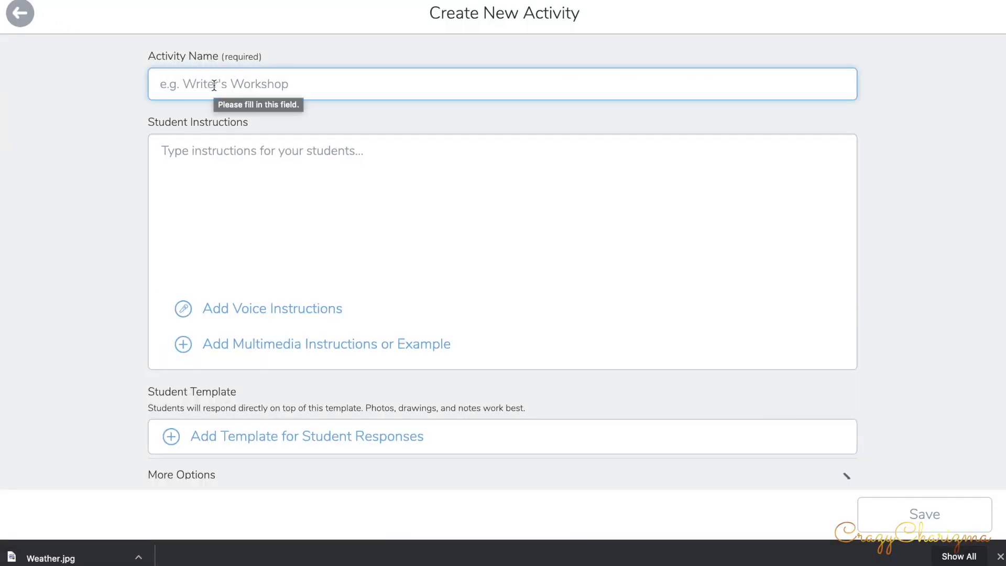
Autofill the name 'Google slides: weather', attach Weather.jpg as template, and confirm
text(Goog)
click(202, 144)
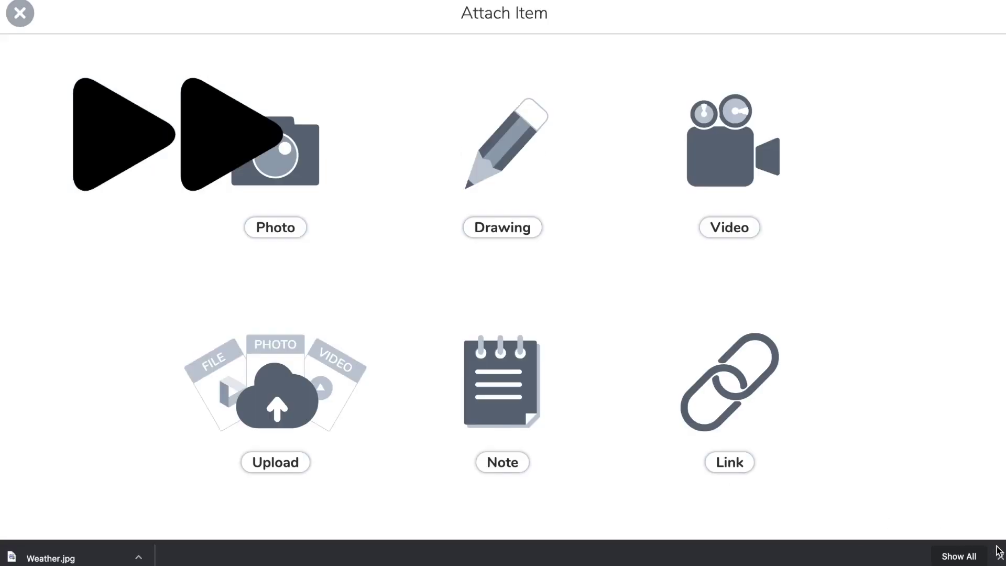
click(258, 413)
click(330, 549)
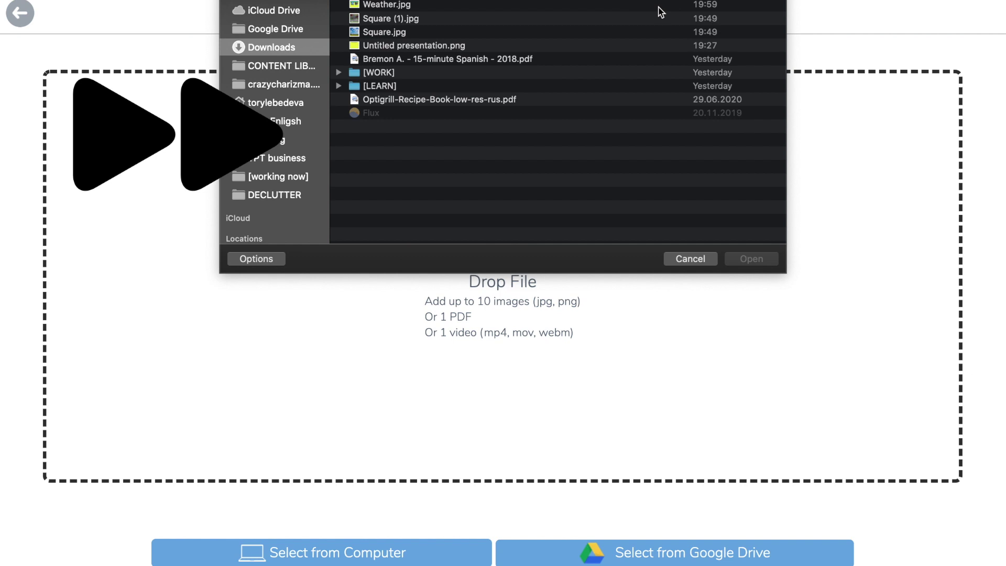
click(379, 7)
key(space)
key(space)
key(Return)
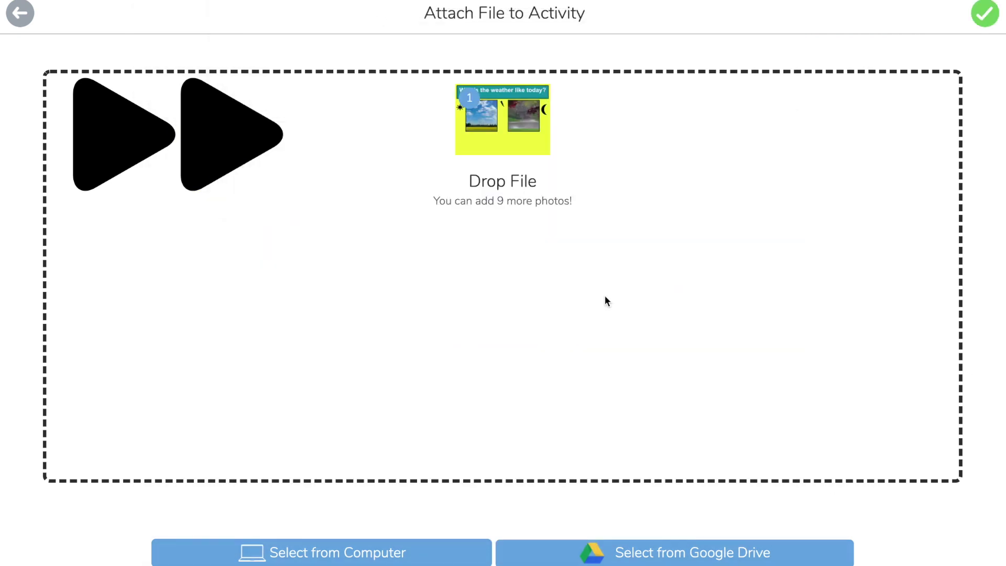
click(985, 13)
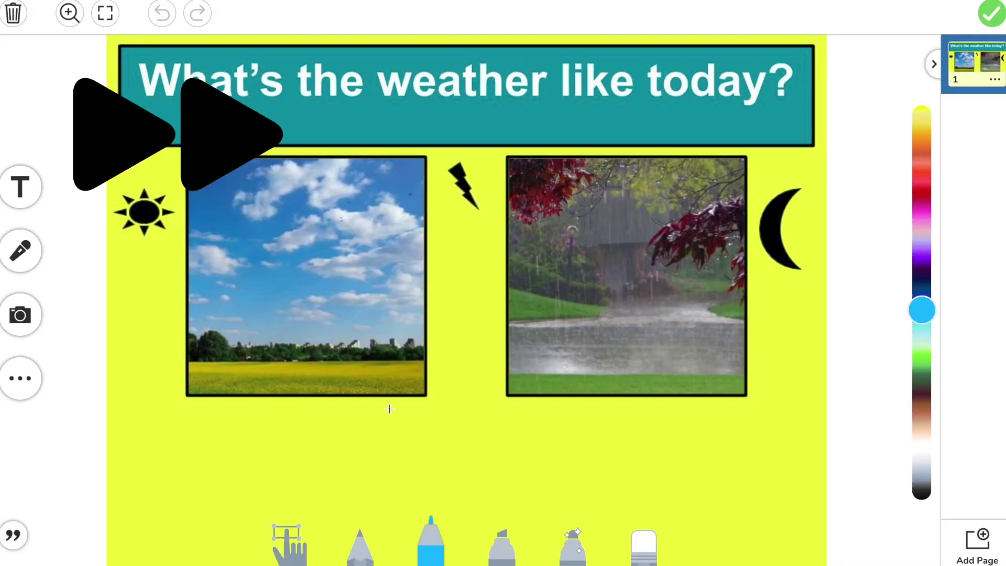
Draw a green highlighter stroke over the sunny photo on the template
click(302, 559)
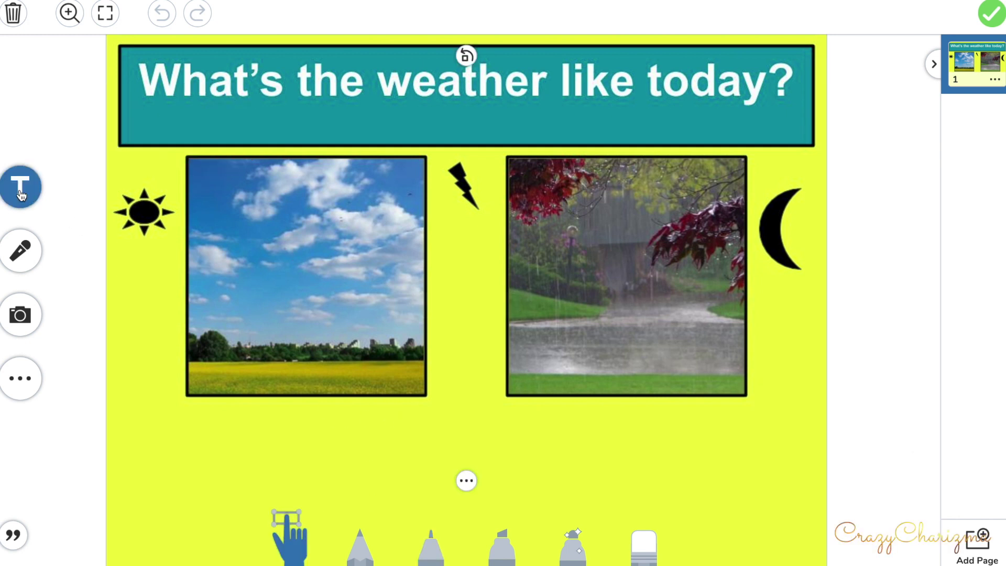
click(502, 543)
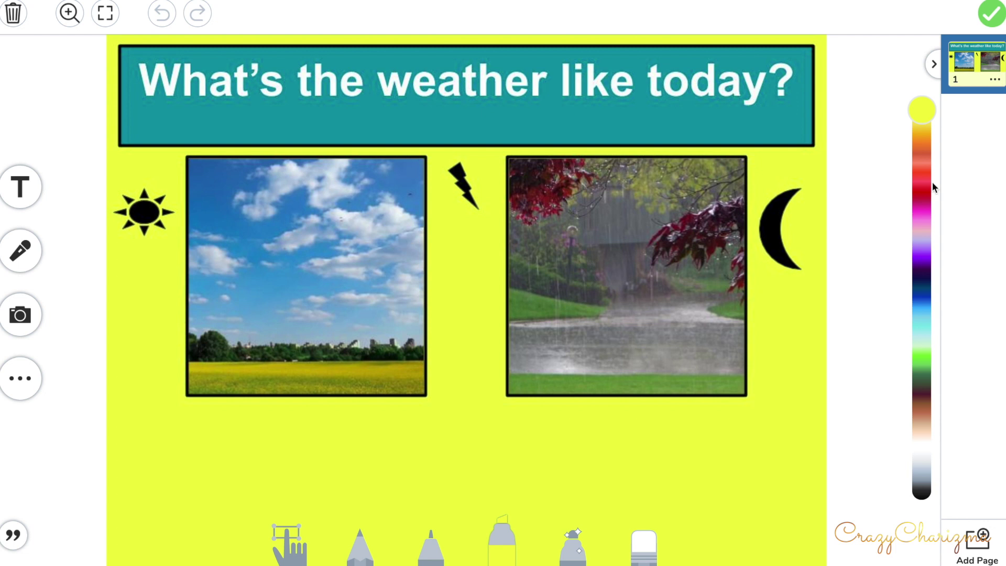
drag(930, 107, 937, 360)
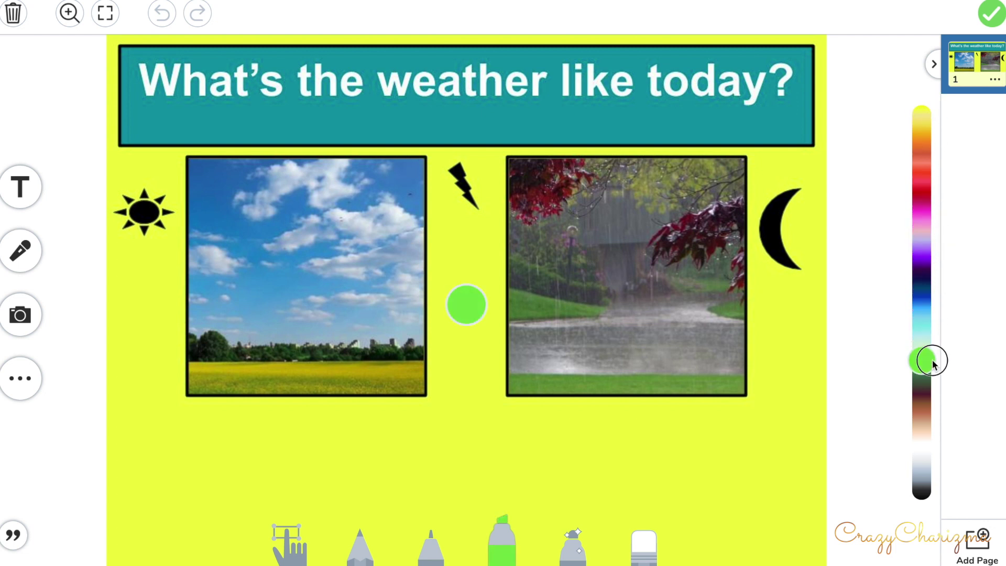
mouse_move(439, 231)
mouse_down()
mouse_move(272, 140)
mouse_move(224, 377)
mouse_move(416, 229)
mouse_up()
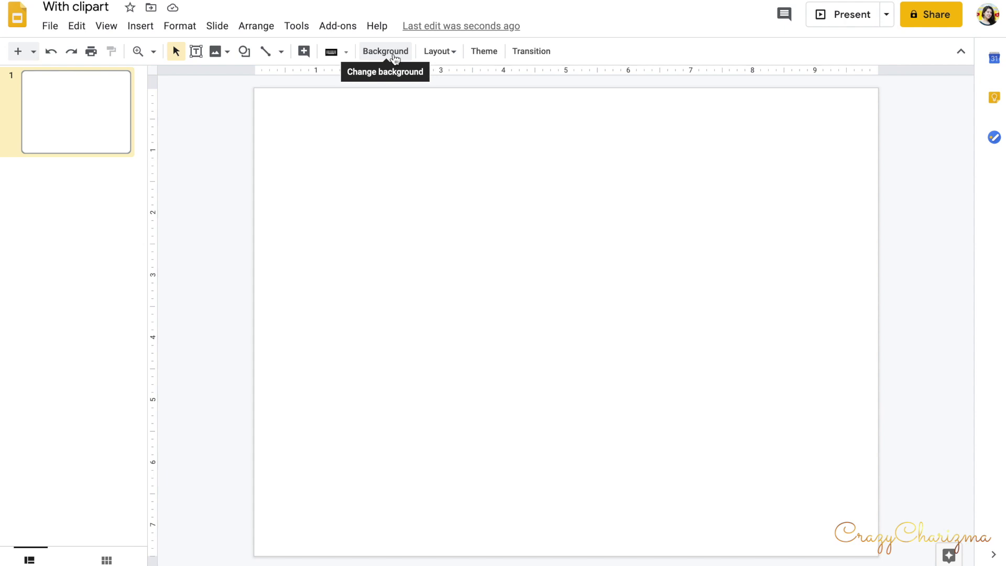
Upload the watercolour skyline clipart and move it to the bottom of the slide
click(216, 51)
click(244, 79)
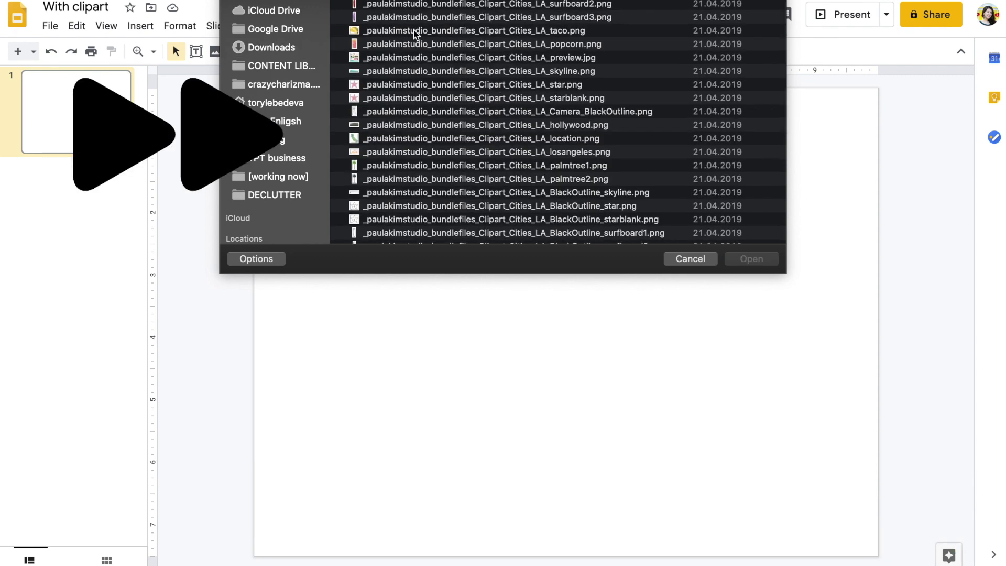
click(414, 32)
key(space)
key(Down)
key(Down)
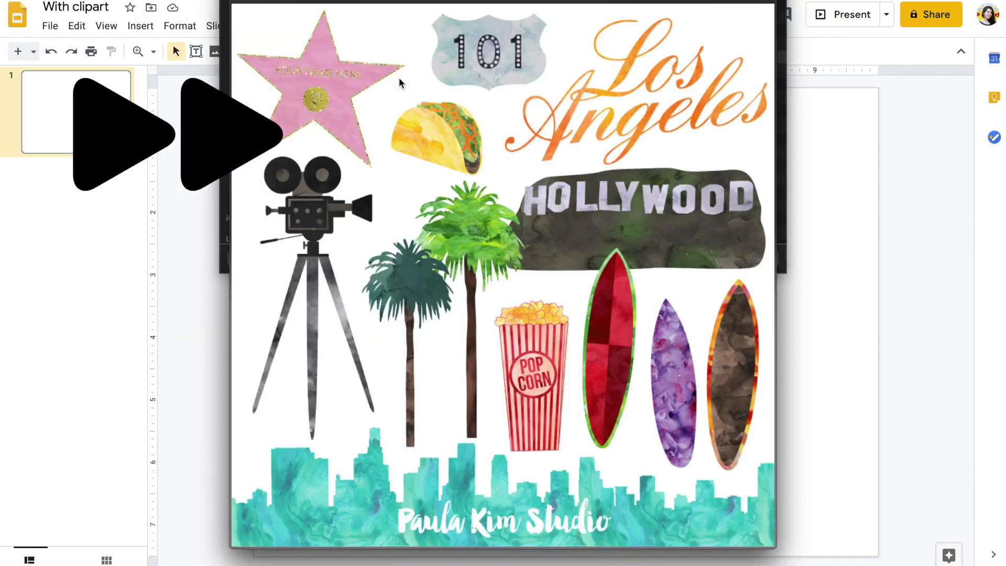
key(Down)
key(Return)
drag(550, 168, 550, 483)
Upload a palm tree image, enlarge it at the left, and send it behind the skyline
click(215, 51)
click(272, 76)
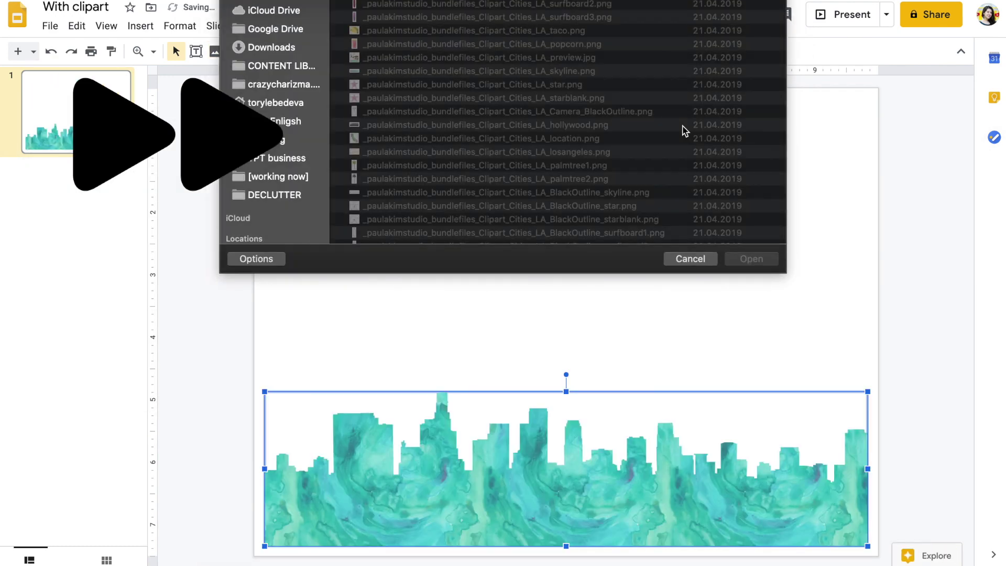
click(398, 20)
key(space)
key(Down)
key(Down)
key(Down)
key(Down)
key(Down)
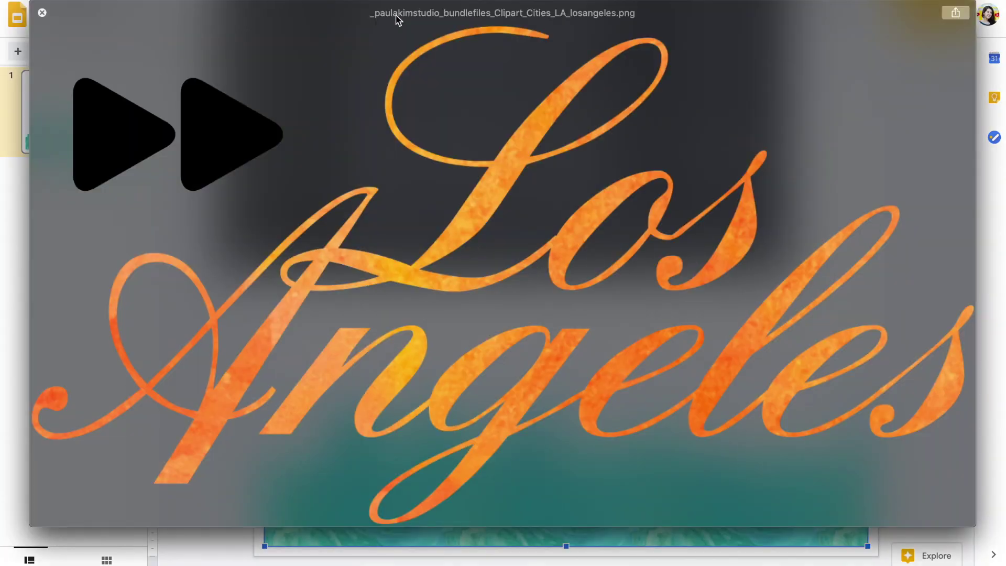
key(Down)
key(Return)
drag(391, 382, 460, 470)
right_click(373, 380)
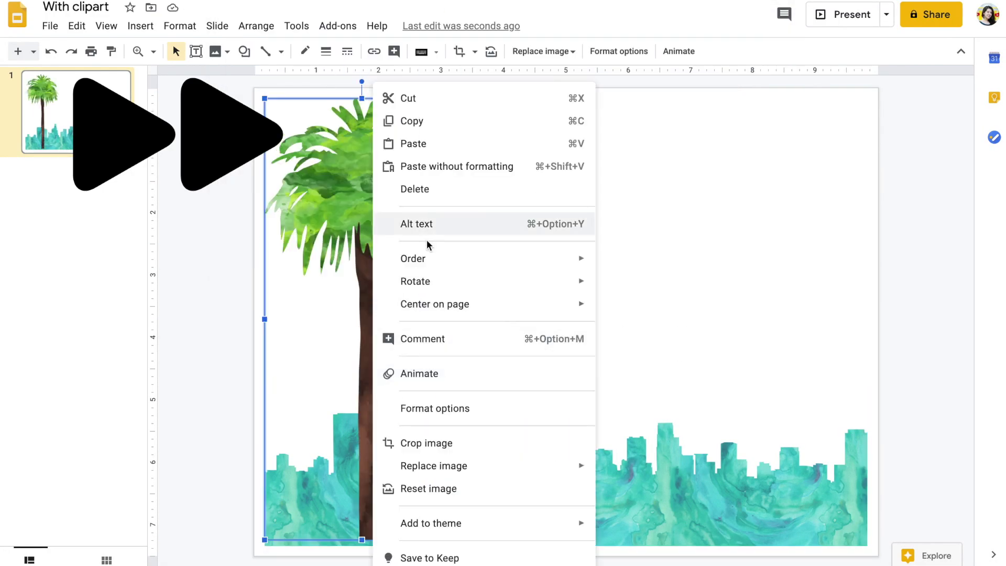
mouse_move(428, 262)
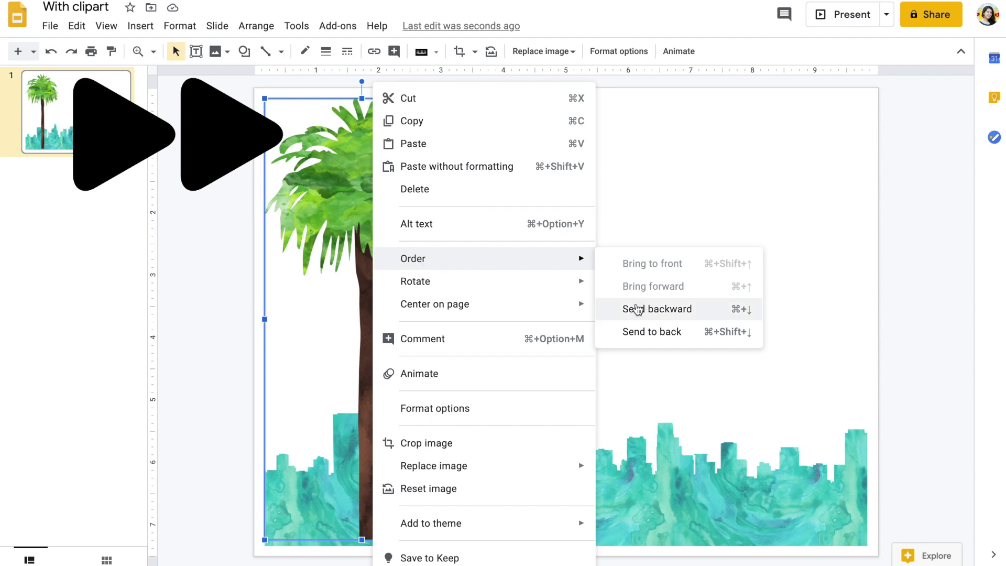
click(657, 309)
Upload the movie camera clipart, place it at lower right, and send it behind the skyline
click(541, 292)
click(216, 50)
click(270, 77)
click(407, 192)
key(space)
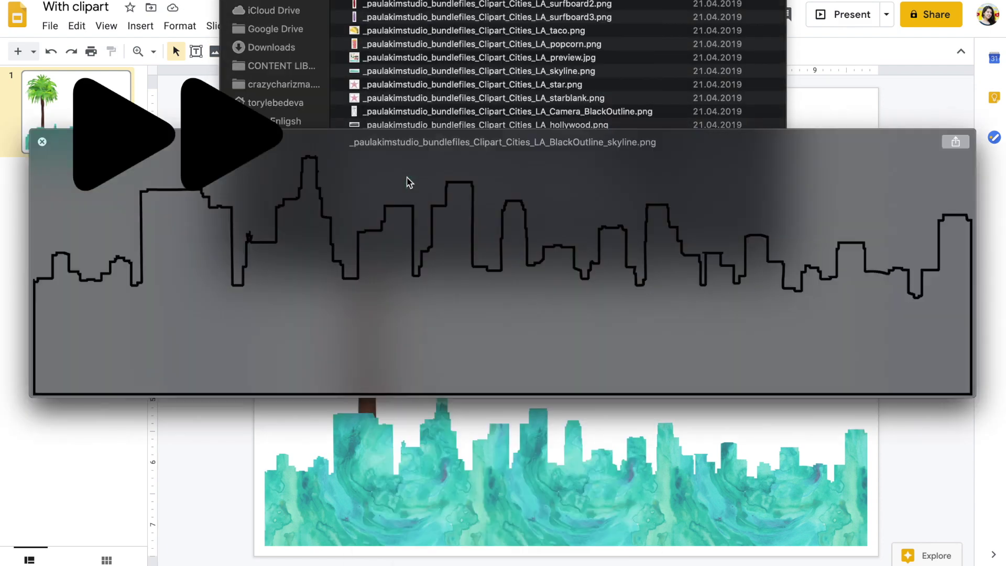
key(Down)
key(Down)
key(Down)
key(Down)
key(Down)
key(Down)
key(Down)
key(Return)
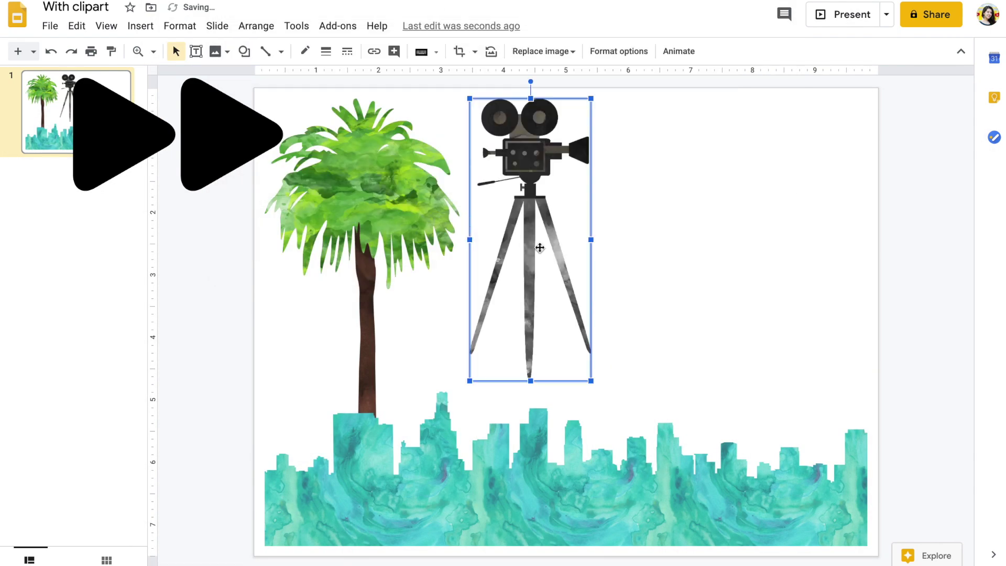
drag(539, 247, 830, 365)
right_click(812, 242)
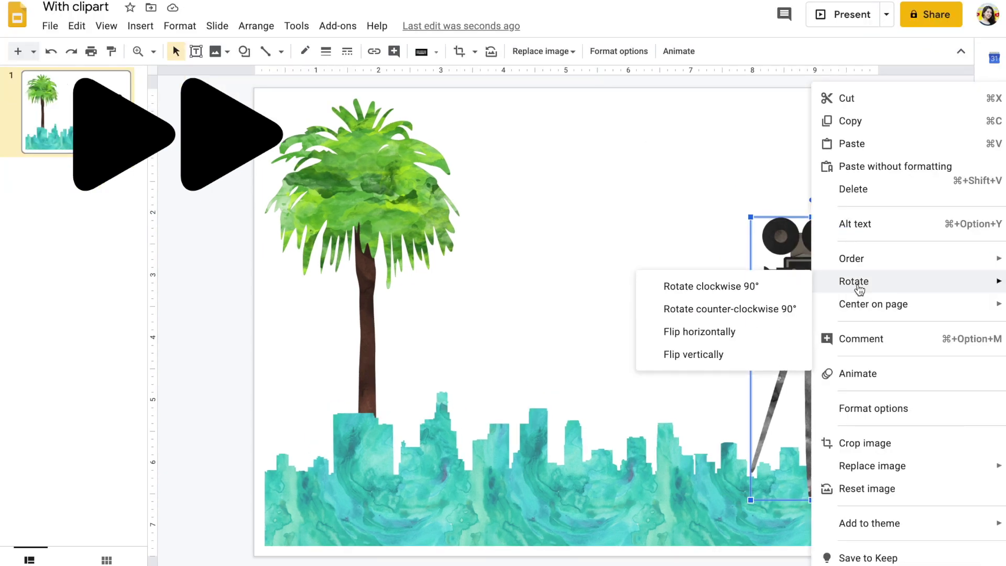
click(658, 303)
Set the slide background colour to yellow
click(643, 248)
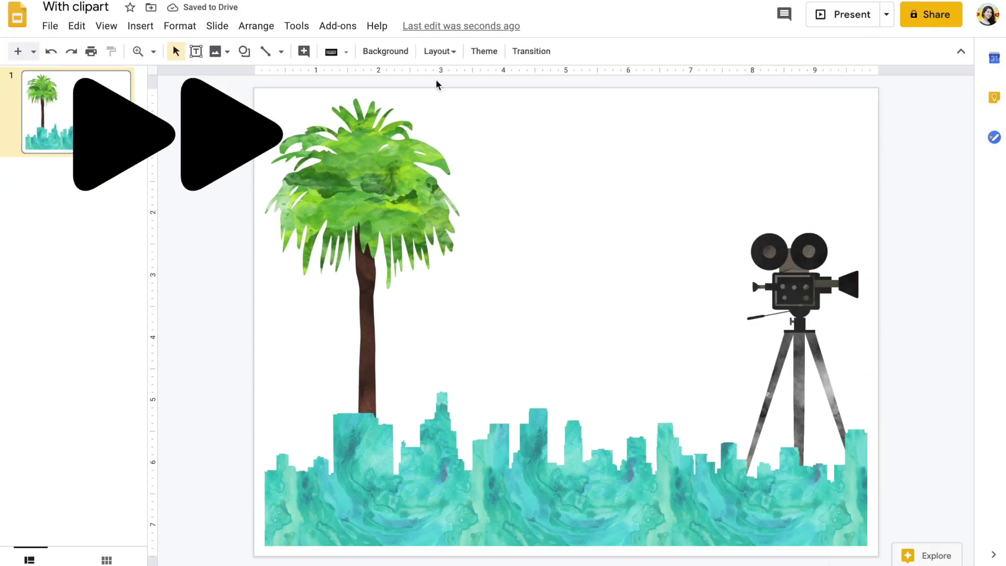
click(386, 50)
click(601, 241)
click(641, 340)
key(Escape)
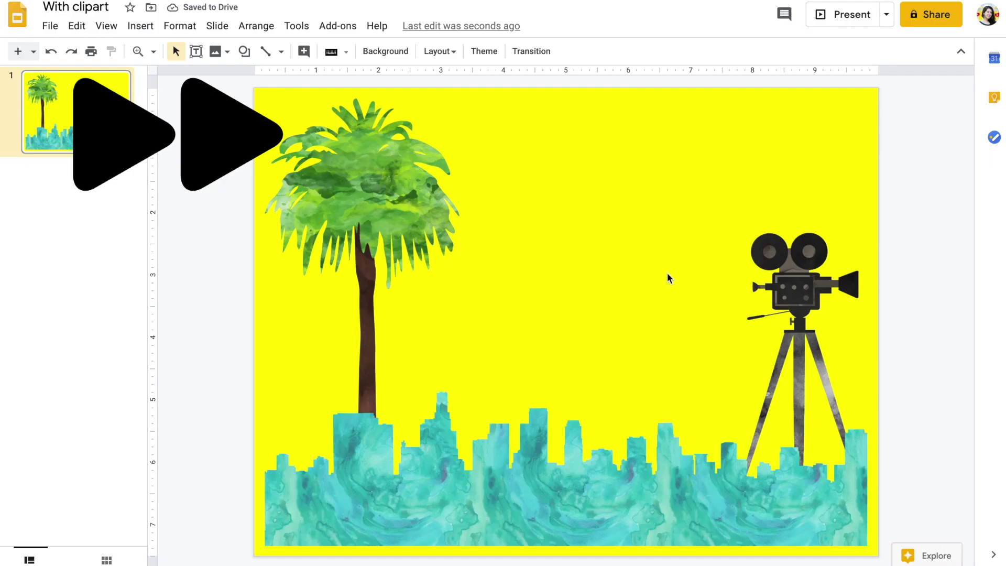
Stretch the skyline image edge to edge along the slide bottom
click(540, 474)
drag(870, 393, 878, 397)
click(608, 338)
Download the slide as a JPEG image
click(50, 26)
mouse_move(89, 189)
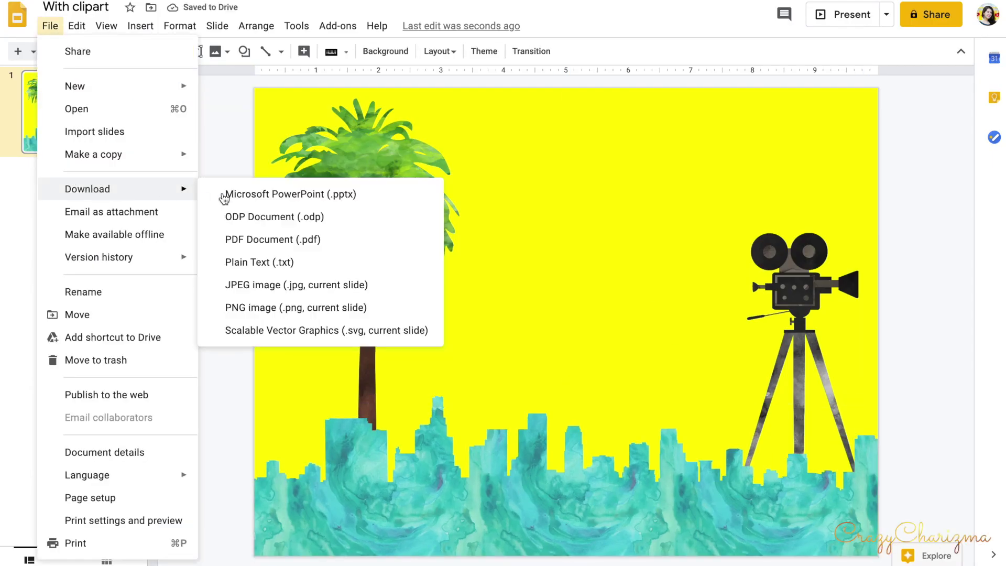
click(261, 285)
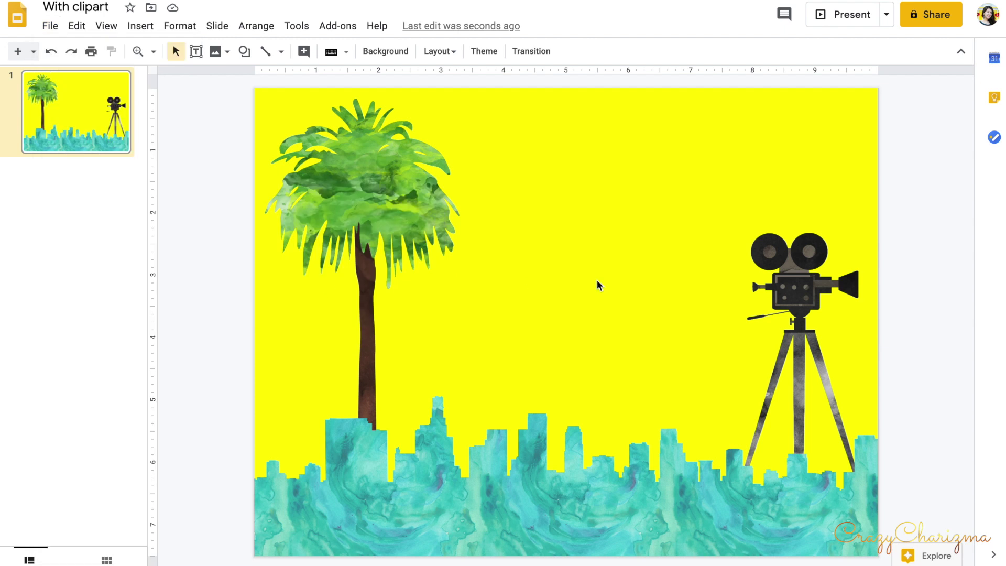